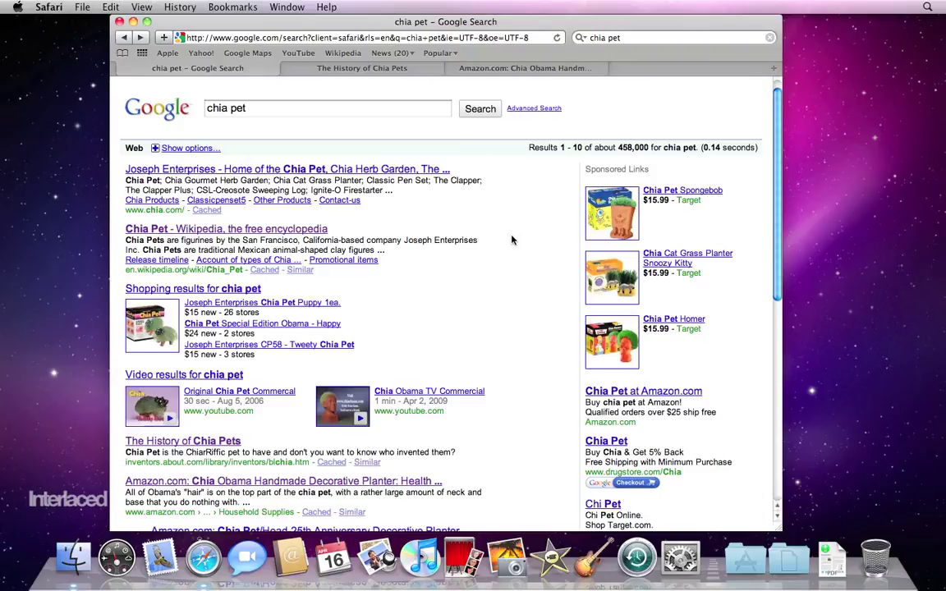
- Switch between the History of Chia Pets and Amazon tabs, ending on the Amazon Chia Obama planter
{"action": "left_click", "coordinate": [367, 69]}
{"action": "left_click", "coordinate": [493, 69]}
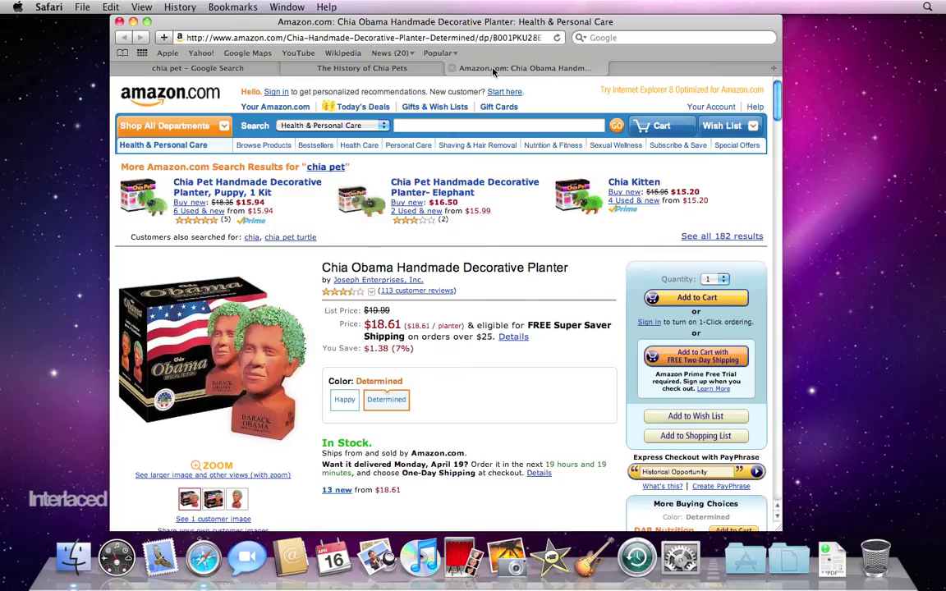
{"action": "left_click", "coordinate": [366, 68]}
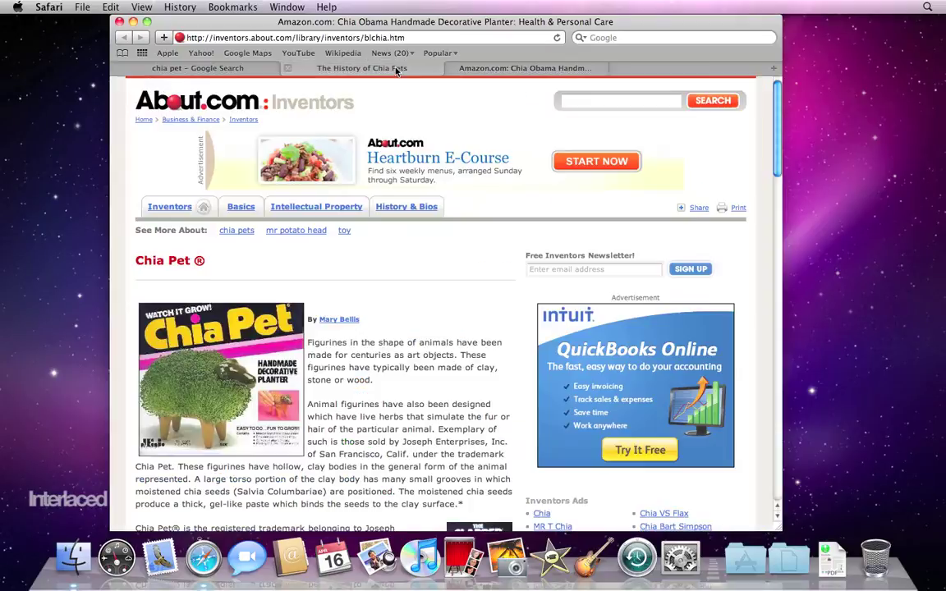
{"action": "left_click", "coordinate": [486, 70]}
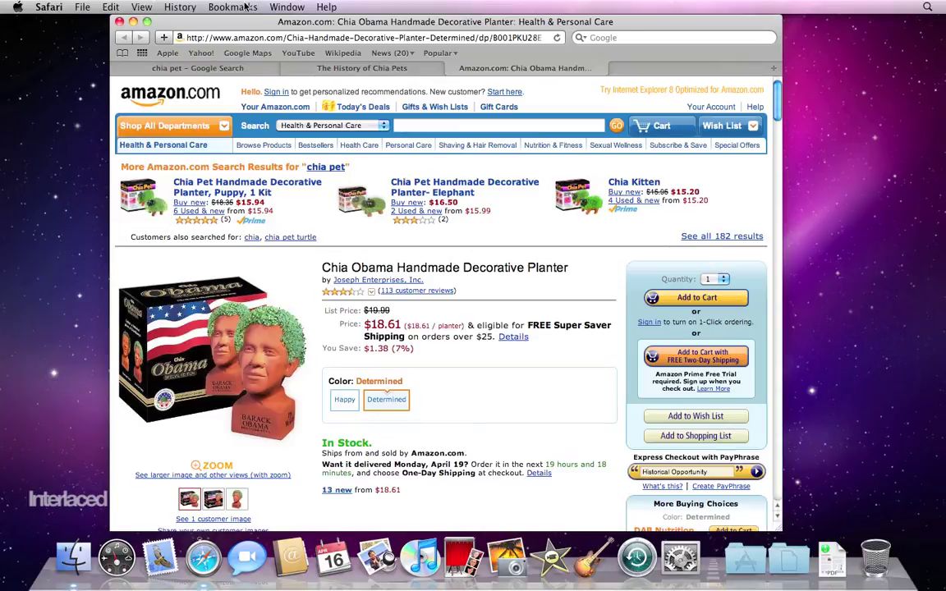
- Check the Bookmarks menu without choosing anything, then start a bookmark for the Amazon Chia Obama page
{"action": "left_click", "coordinate": [244, 7]}
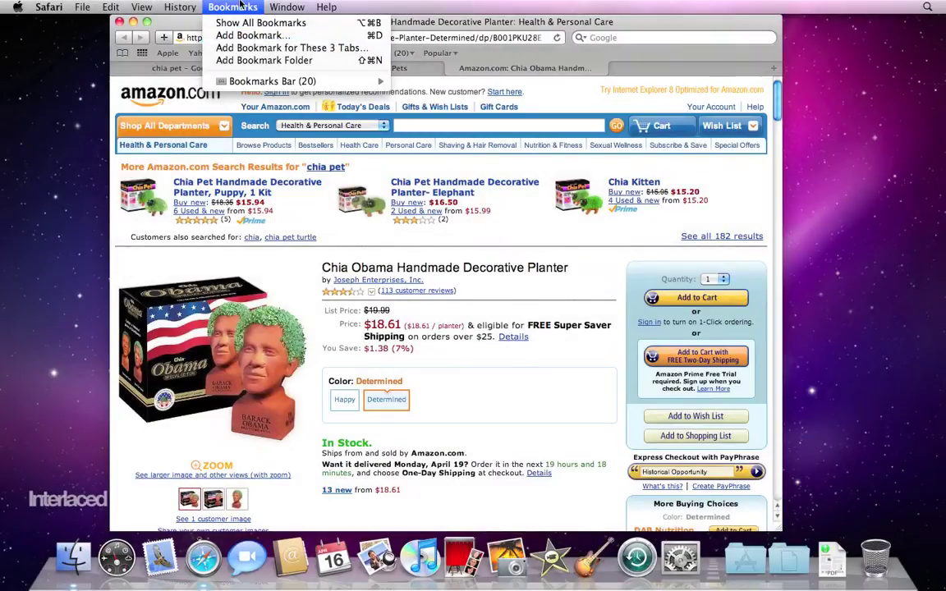
{"action": "left_click", "coordinate": [240, 5]}
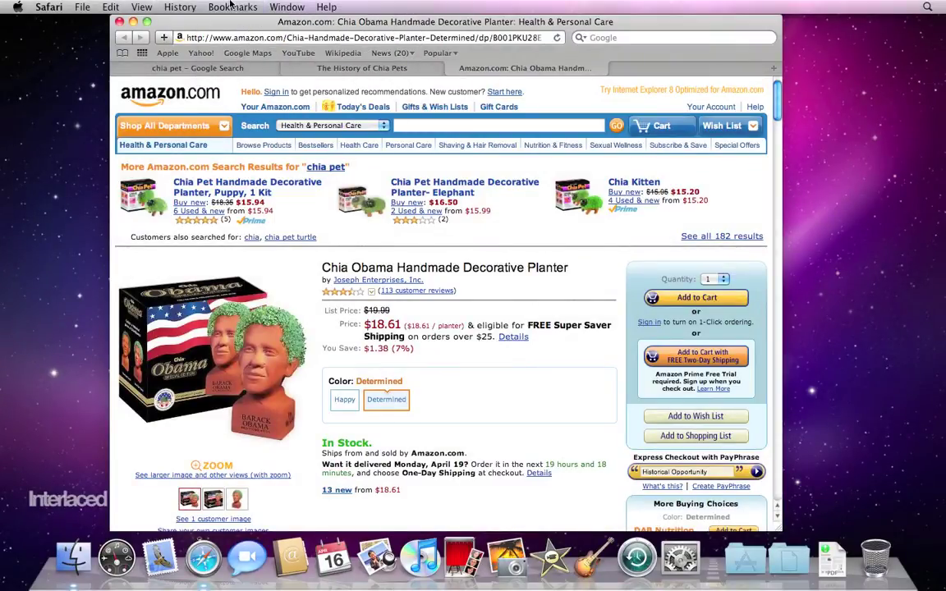
{"action": "left_click", "coordinate": [164, 37]}
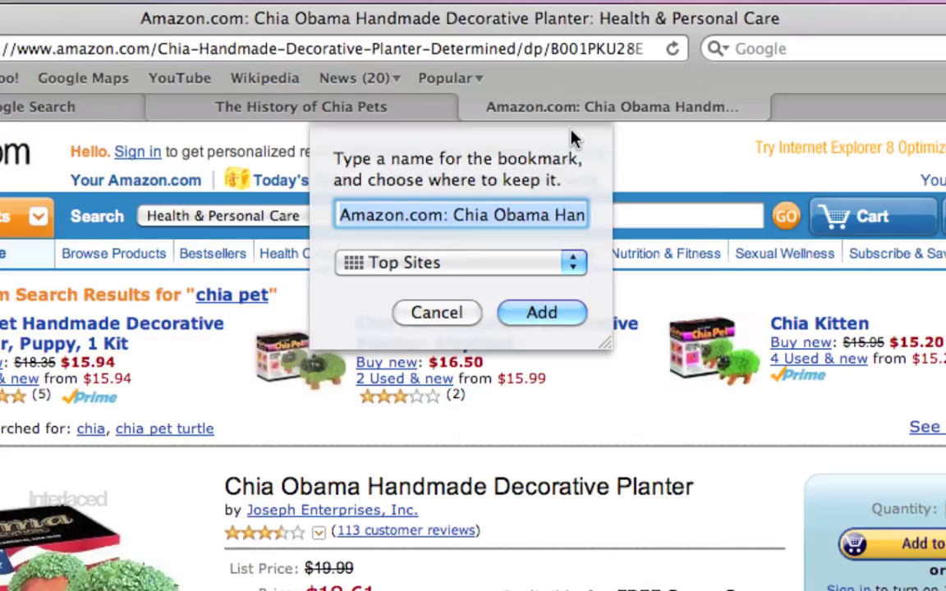
- Name the bookmark 'Chia Obama - Amazon' and add it to the Bookmarks Bar
{"action": "type", "text": "Chia Obama"}
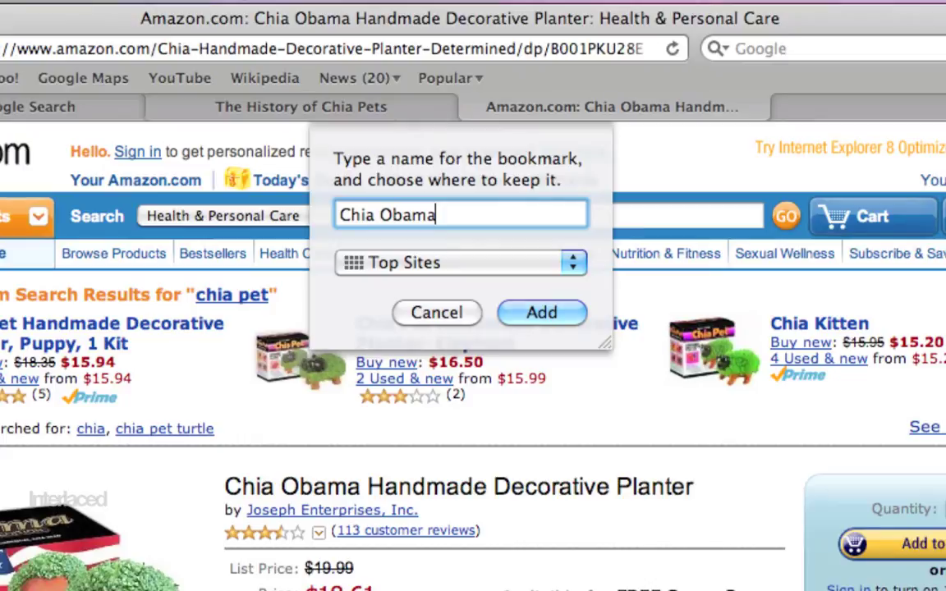
{"action": "type", "text": " - Amazon"}
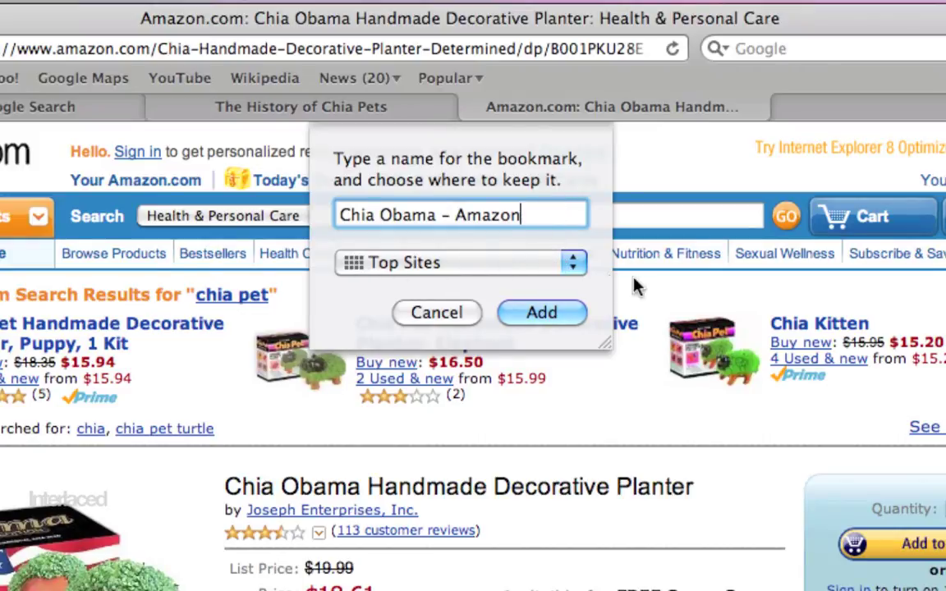
{"action": "left_click", "coordinate": [454, 263]}
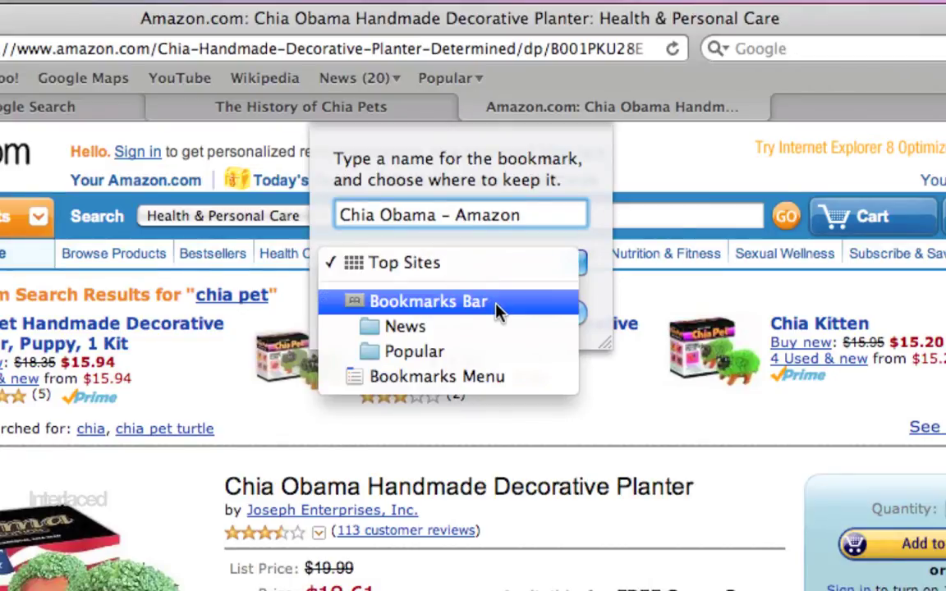
{"action": "left_click", "coordinate": [497, 310]}
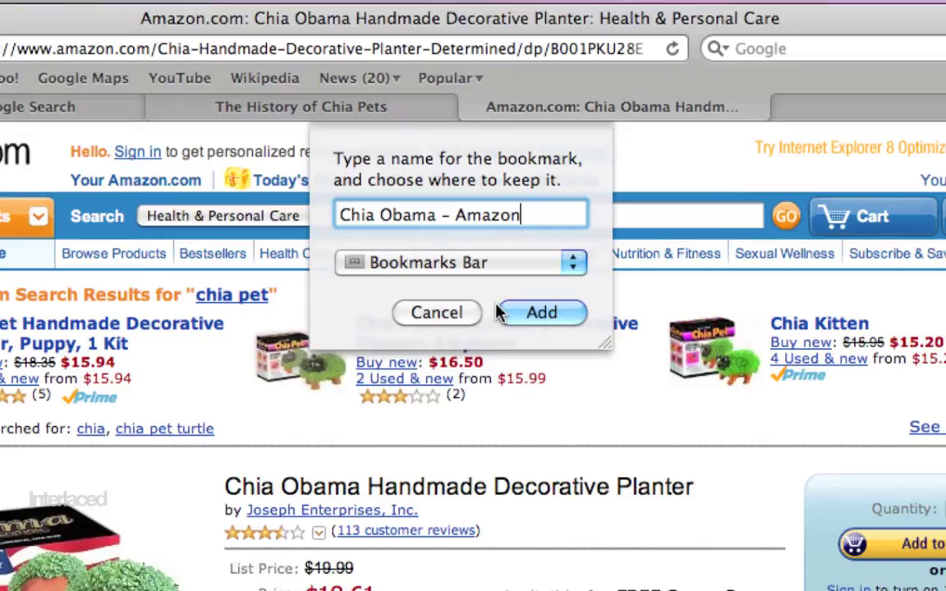
{"action": "left_click", "coordinate": [540, 315]}
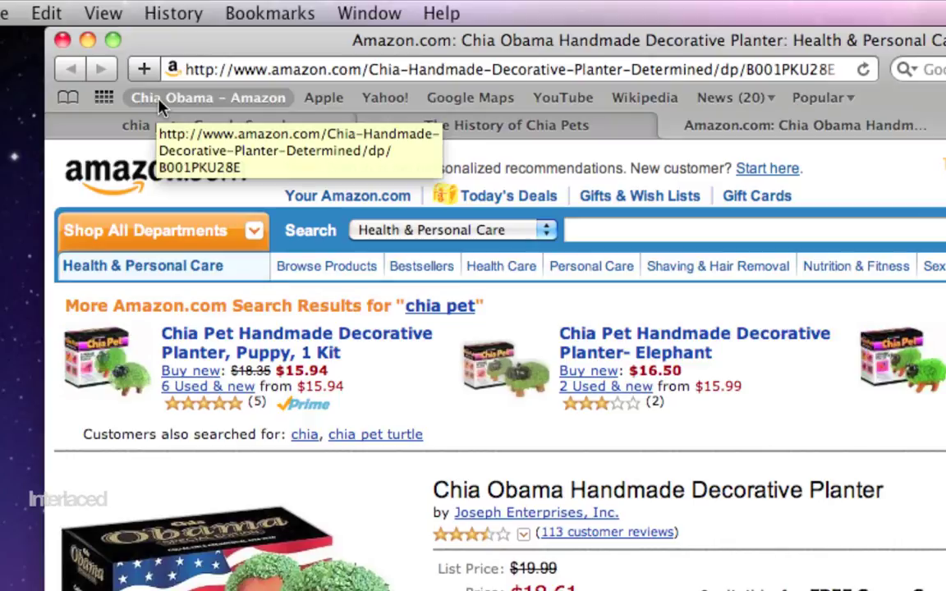
- Move the Chia Obama - Amazon bookmark after YouTube, then drag it off the bar to delete it
{"action": "left_click_drag", "start_coordinate": [162, 105], "coordinate": [467, 123]}
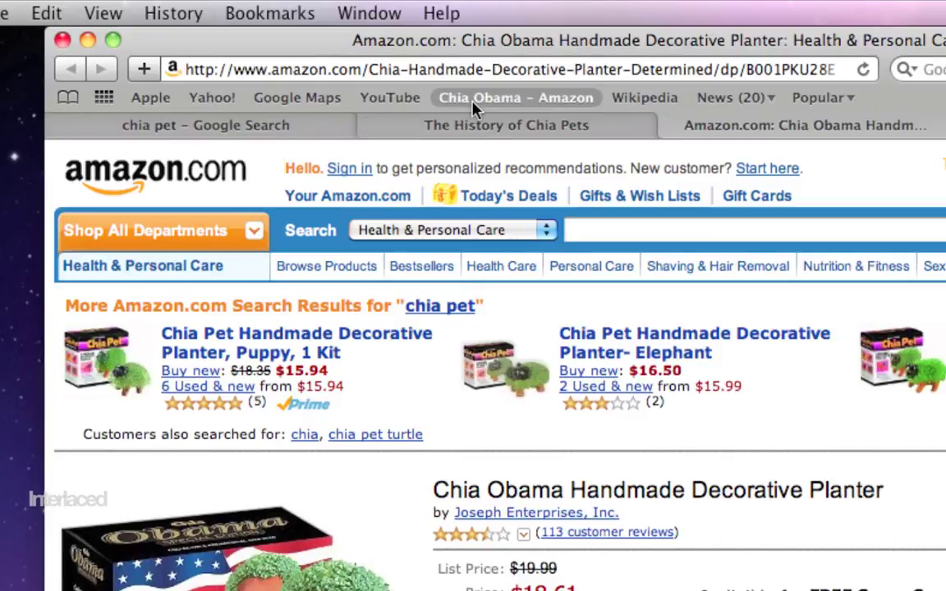
{"action": "left_click_drag", "start_coordinate": [474, 105], "coordinate": [532, 311]}
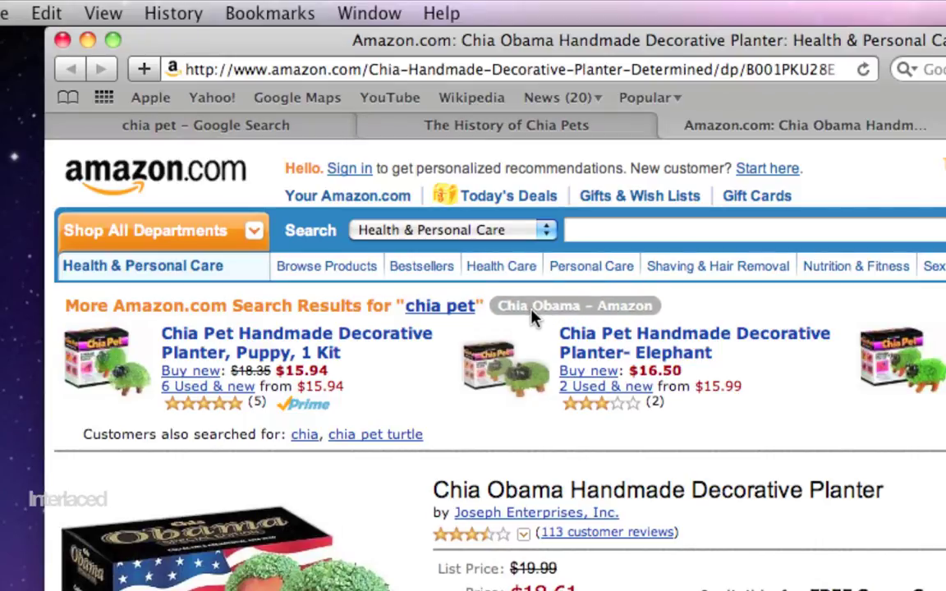
{"action": "left_click_drag", "start_coordinate": [532, 315], "coordinate": [662, 581]}
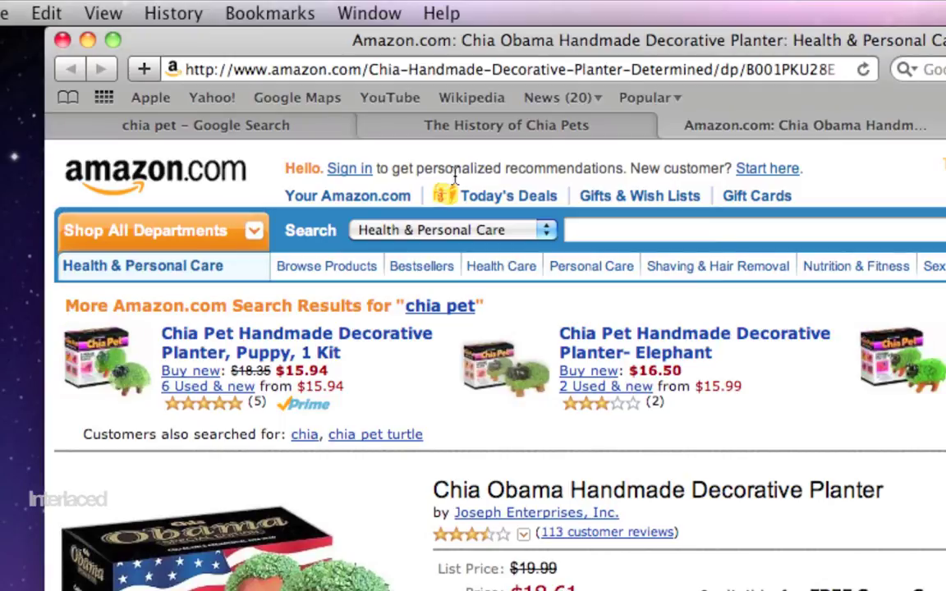
- Cycle through the three chia tabs back to the Google results and show the Bookmarks menu
{"action": "left_click", "coordinate": [230, 125]}
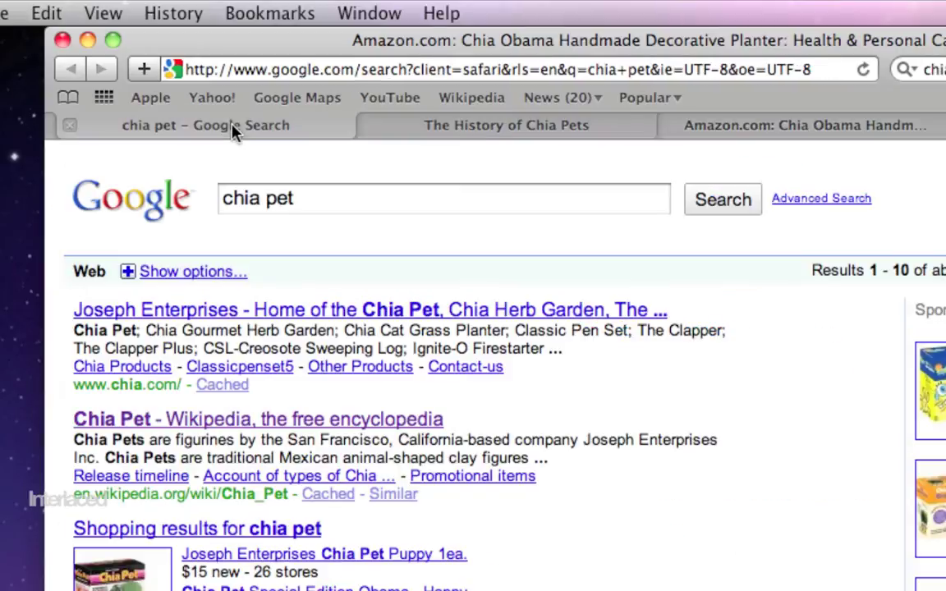
{"action": "left_click", "coordinate": [443, 129]}
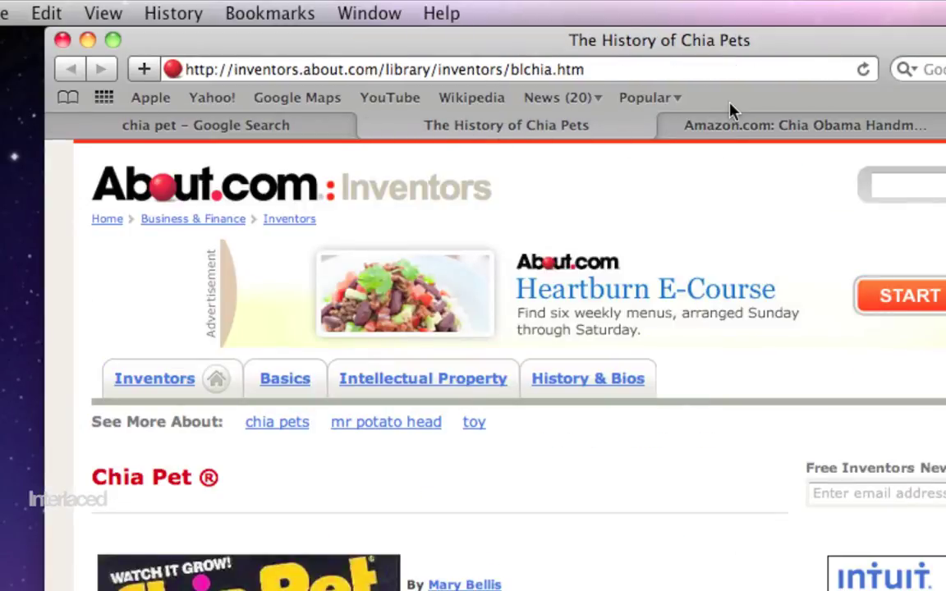
{"action": "left_click", "coordinate": [747, 128]}
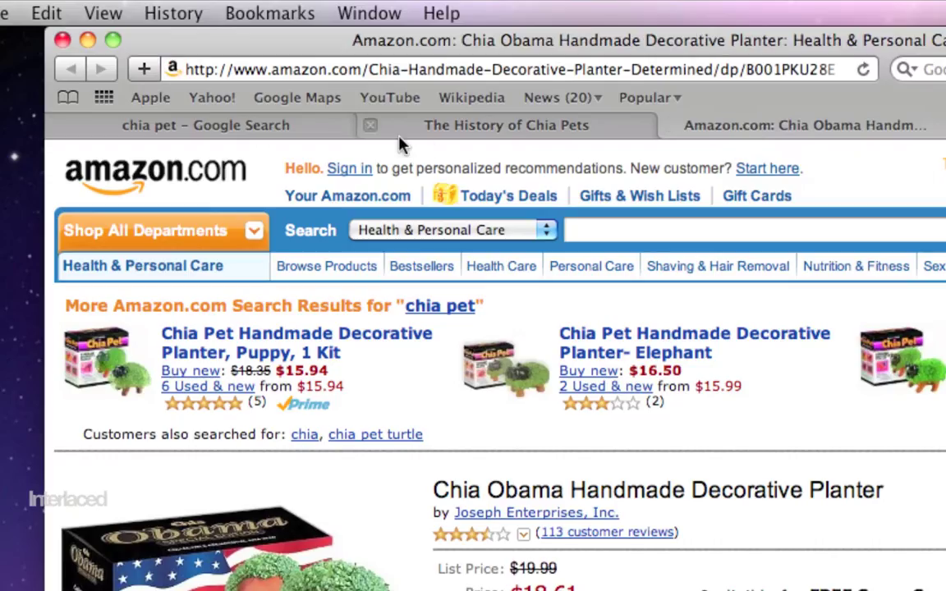
{"action": "left_click", "coordinate": [246, 134]}
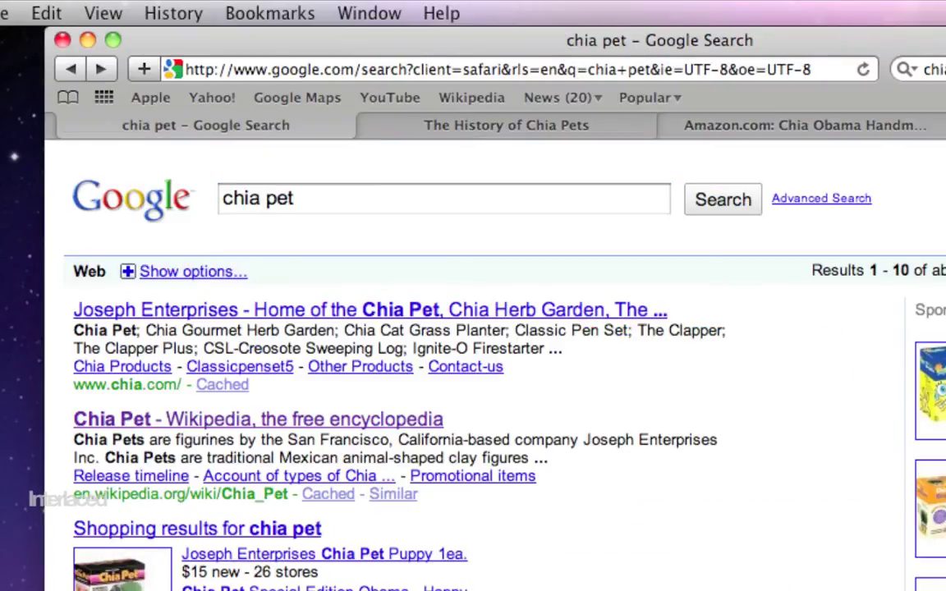
{"action": "scroll", "coordinate": [558, 588], "scroll_direction": "down", "scroll_amount": 5}
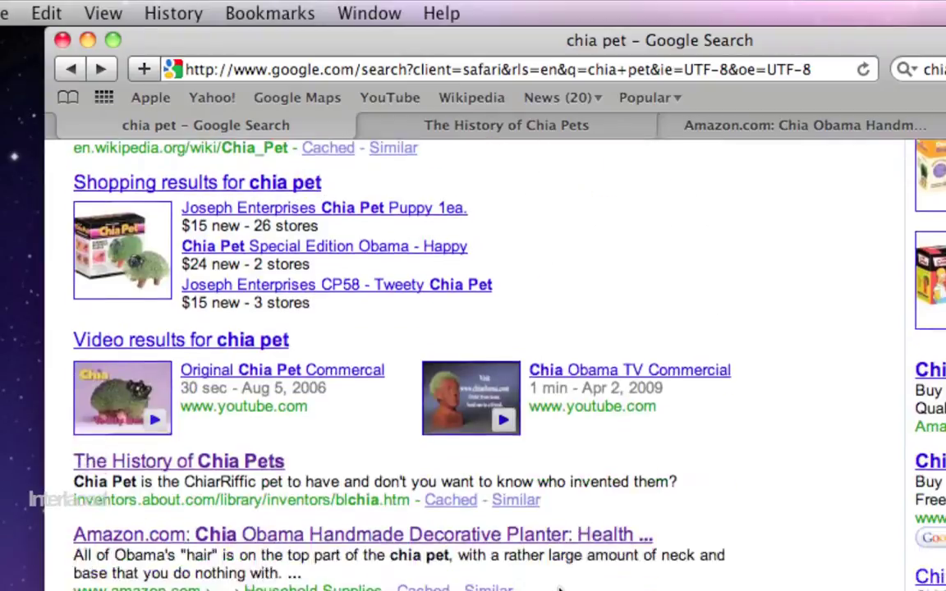
{"action": "scroll", "coordinate": [386, 176], "scroll_direction": "up", "scroll_amount": 5}
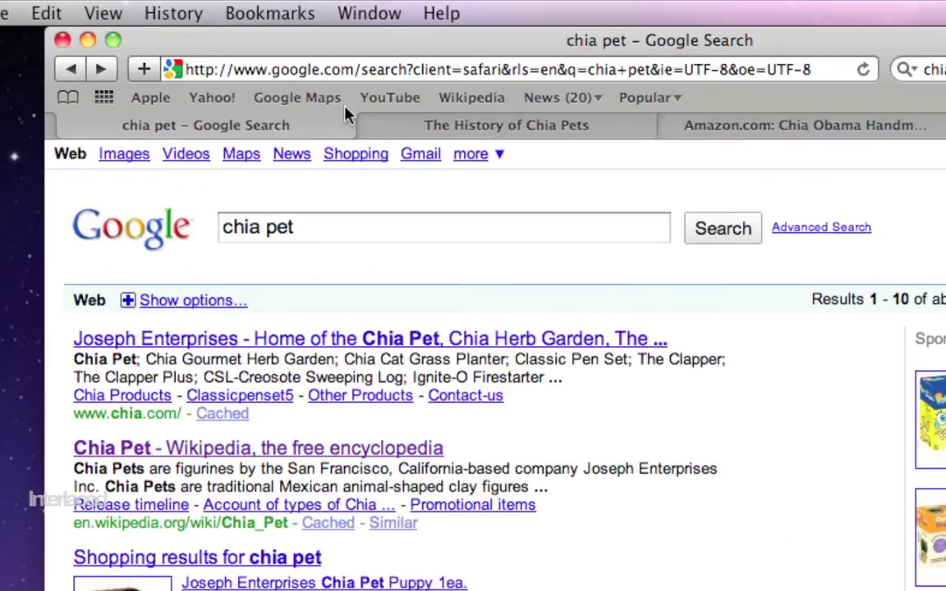
{"action": "left_click", "coordinate": [274, 13]}
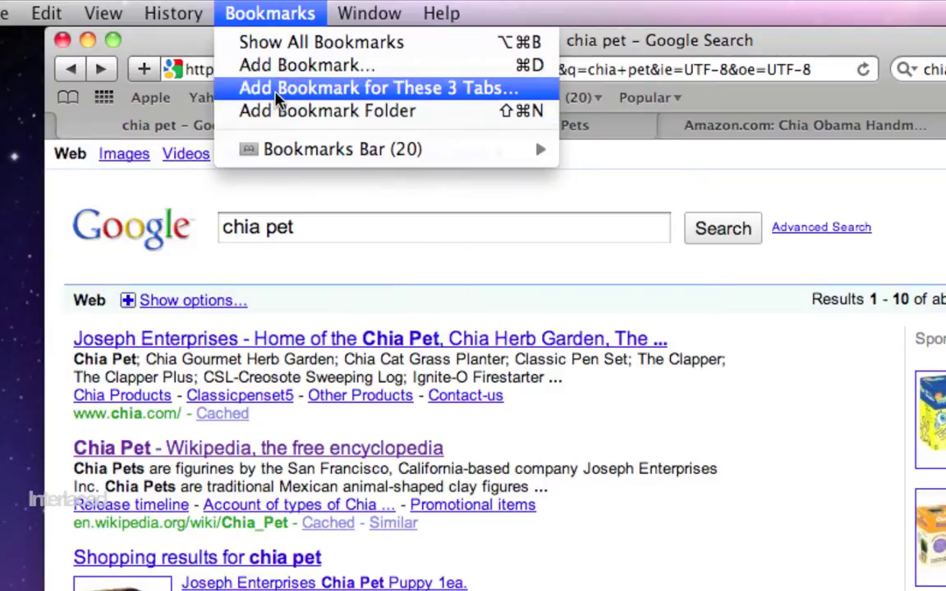
- Bookmark all three open tabs as a 'Chia pets' folder on the Bookmarks Bar
{"action": "left_click", "coordinate": [463, 98]}
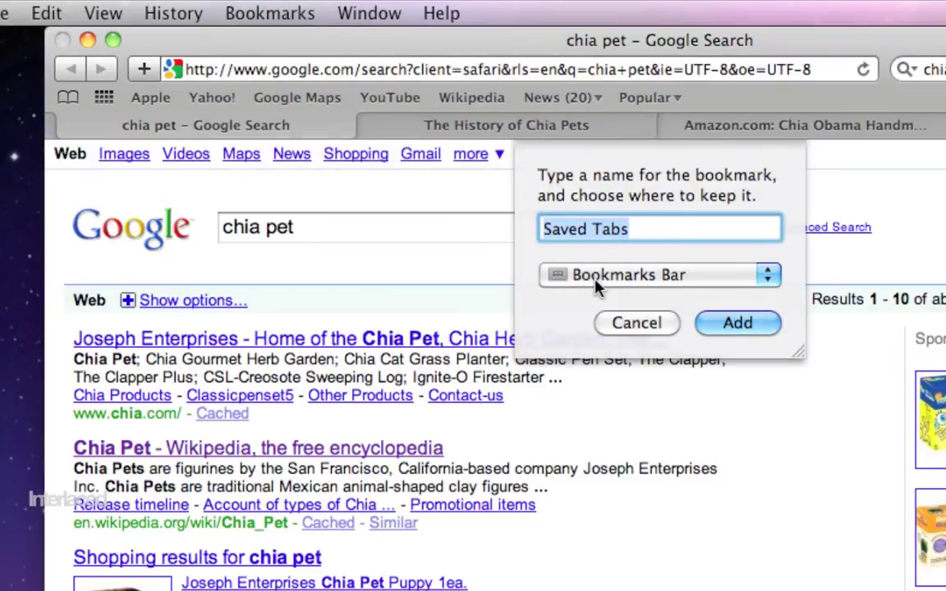
{"action": "type", "text": "Chia pets"}
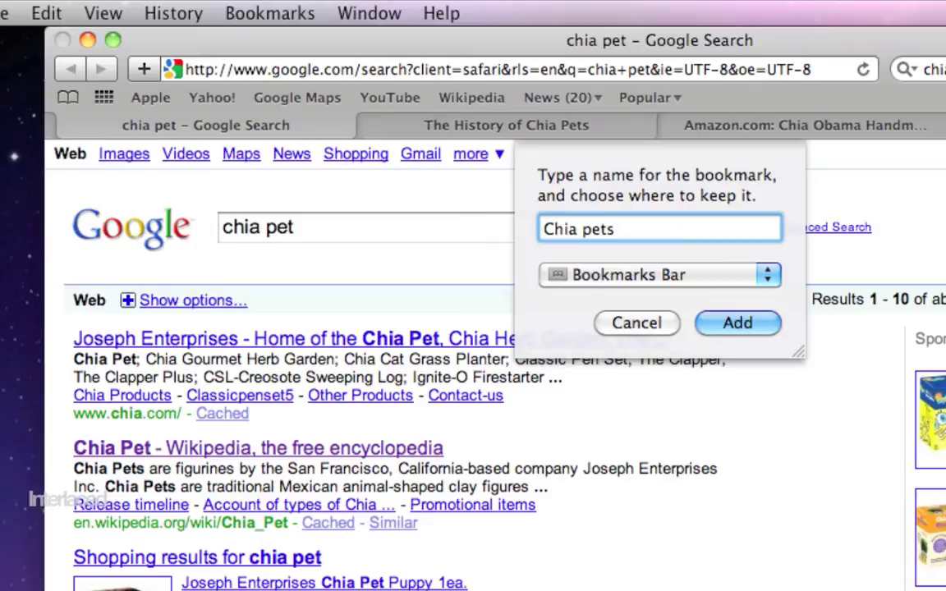
{"action": "left_click", "coordinate": [608, 276]}
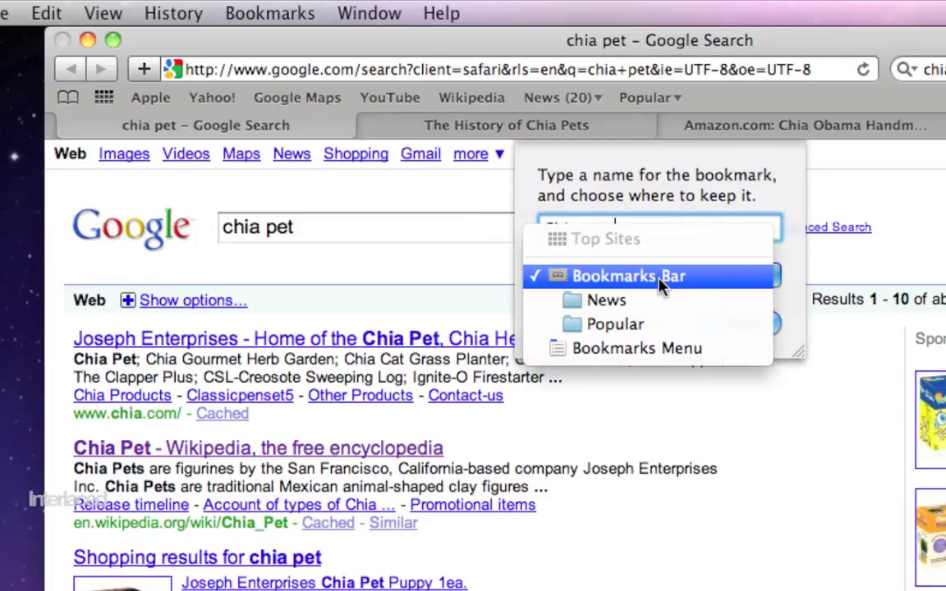
{"action": "left_click", "coordinate": [702, 277]}
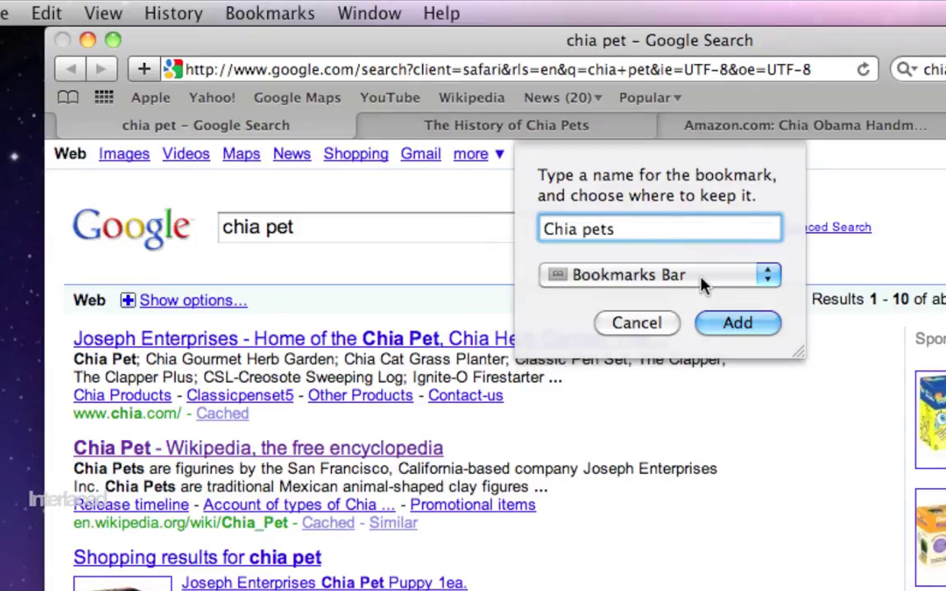
{"action": "left_click", "coordinate": [740, 325]}
{"action": "left_click", "coordinate": [183, 99]}
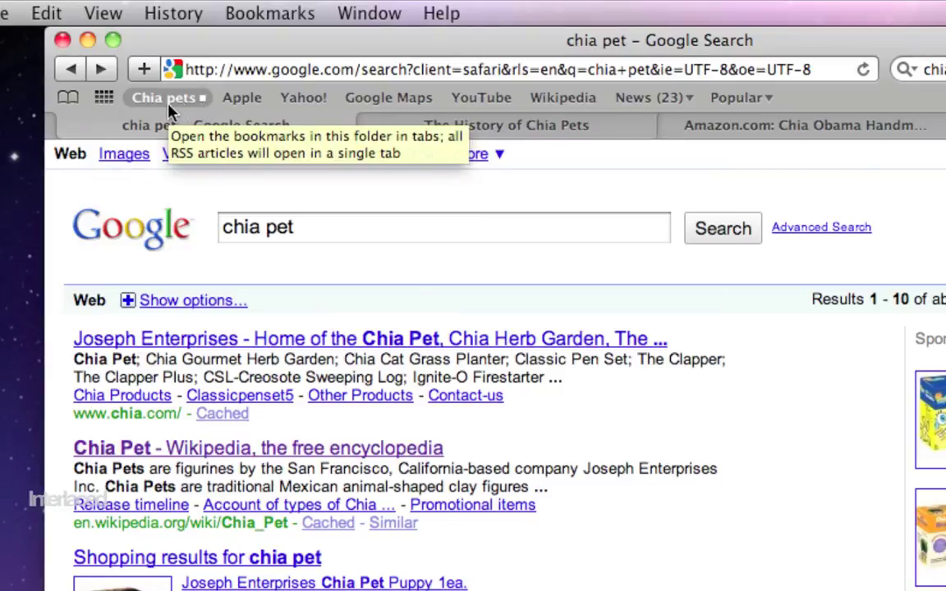
- Move the Chia pets folder after Popular, close the tabs with Cmd+W, and quit with Cmd+Q
{"action": "left_click_drag", "start_coordinate": [161, 107], "coordinate": [805, 141]}
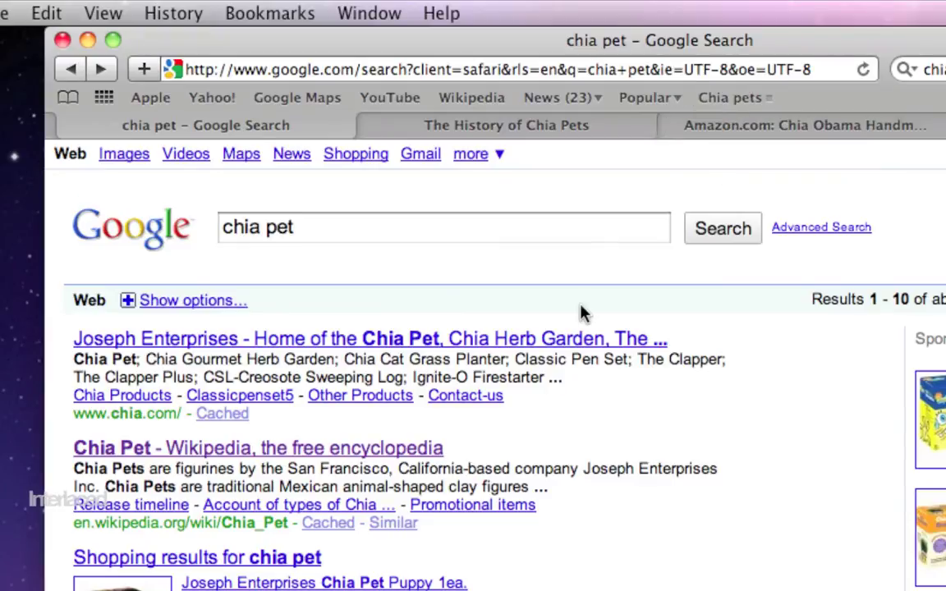
{"action": "key", "text": "super+w"}
{"action": "key", "text": "super+w"}
{"action": "key", "text": "super+w"}
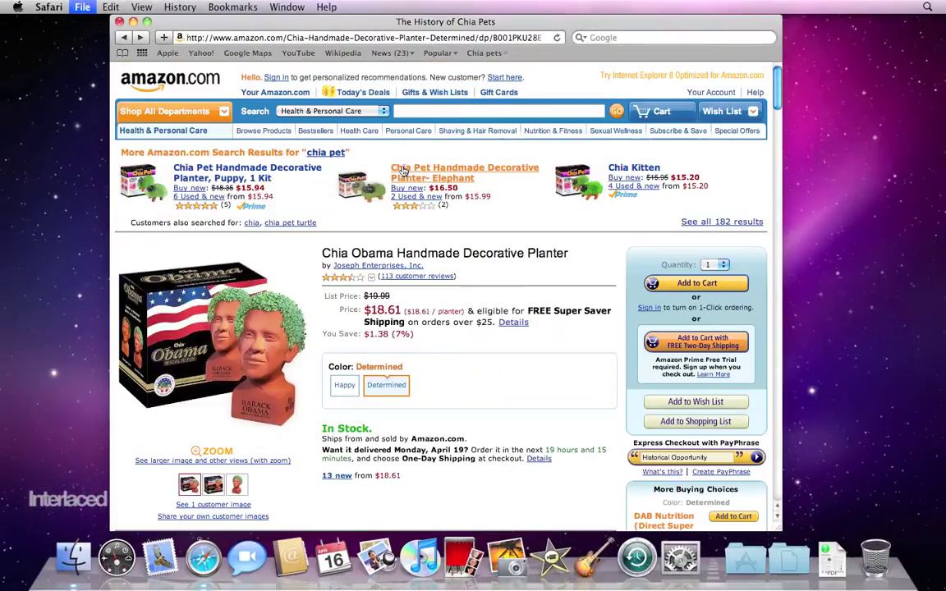
{"action": "key", "text": "super+q"}
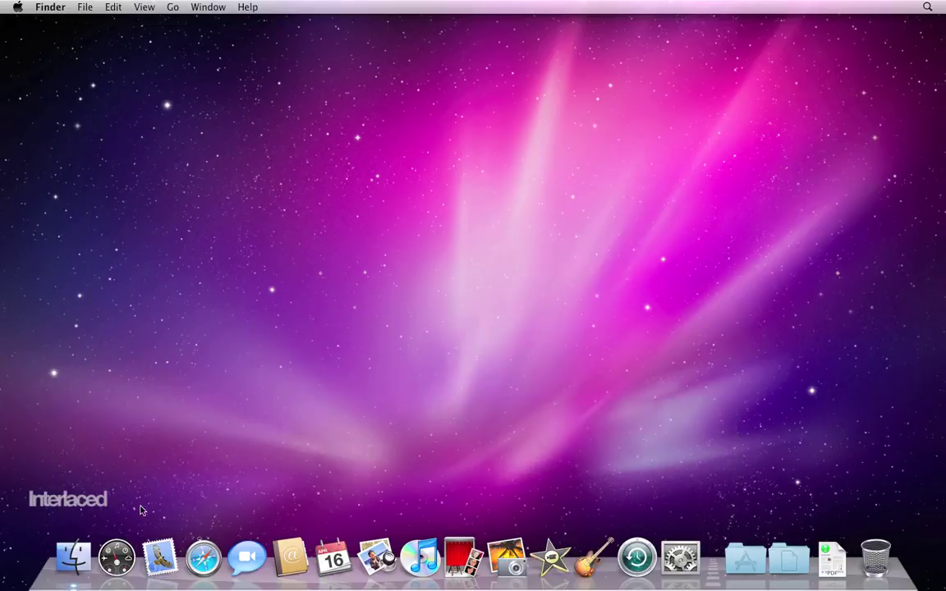
- Relaunch Safari, open the Chia pets folder as three tabs, and review each restored tab
{"action": "left_click", "coordinate": [203, 560]}
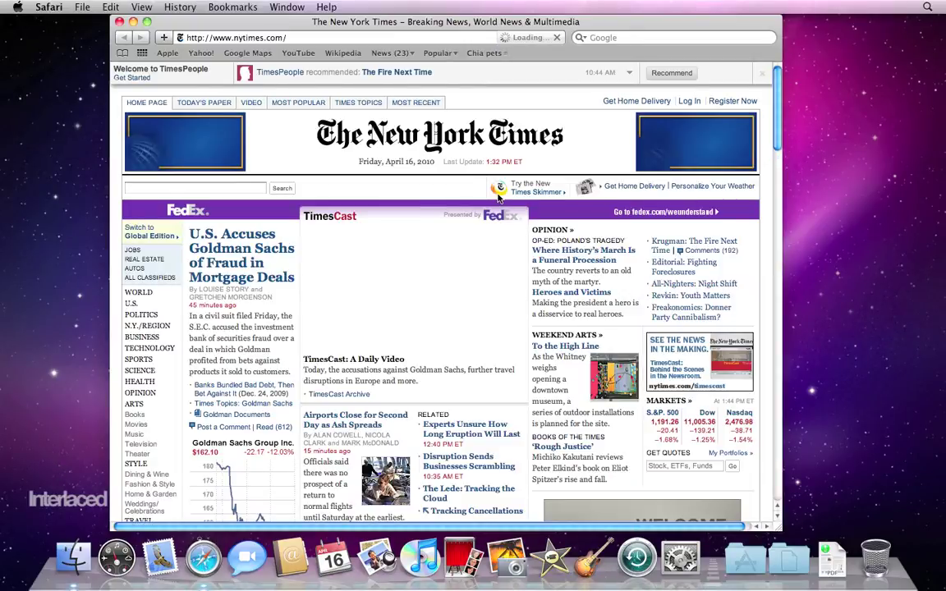
{"action": "left_click", "coordinate": [485, 54]}
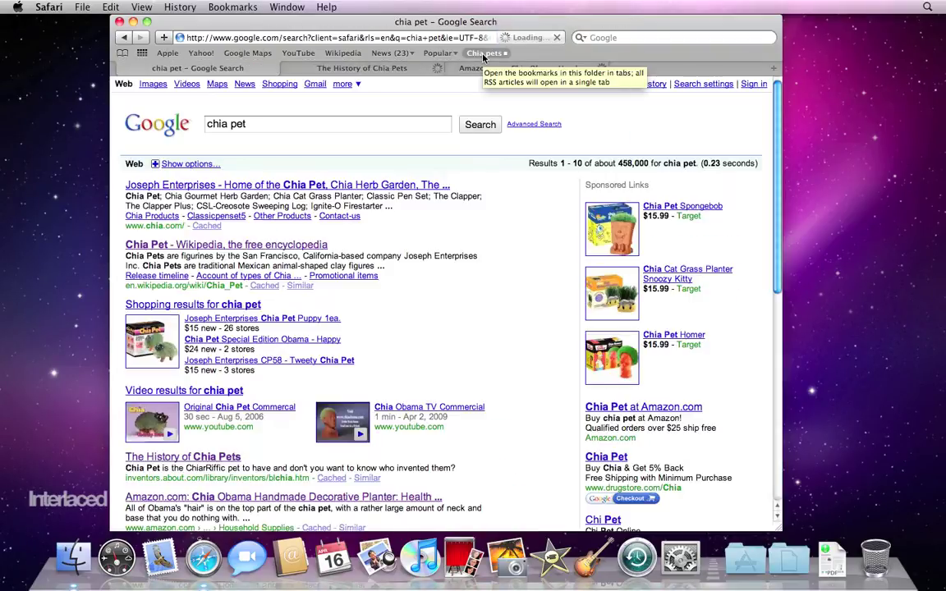
{"action": "left_click", "coordinate": [345, 72]}
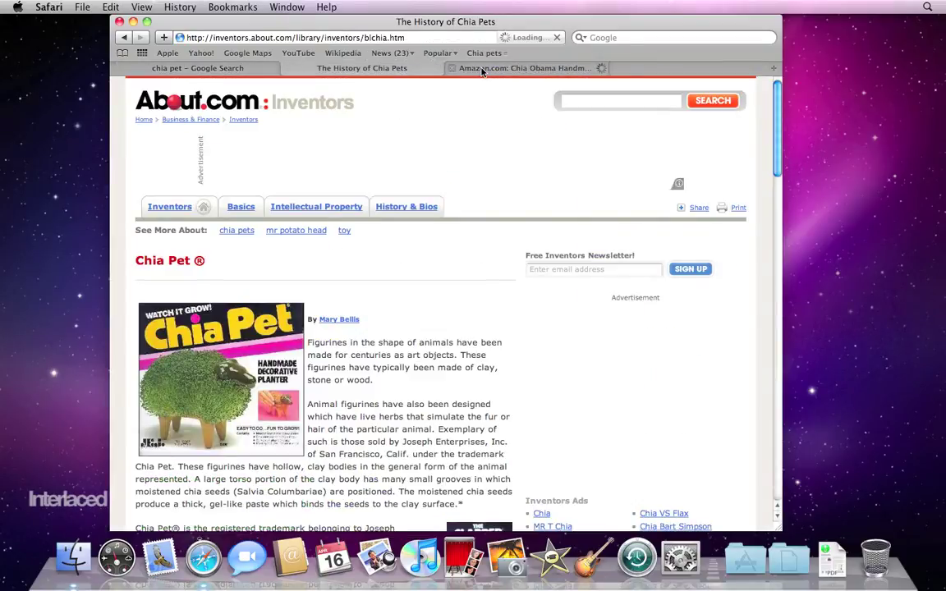
{"action": "left_click", "coordinate": [480, 69]}
{"action": "left_click", "coordinate": [383, 73]}
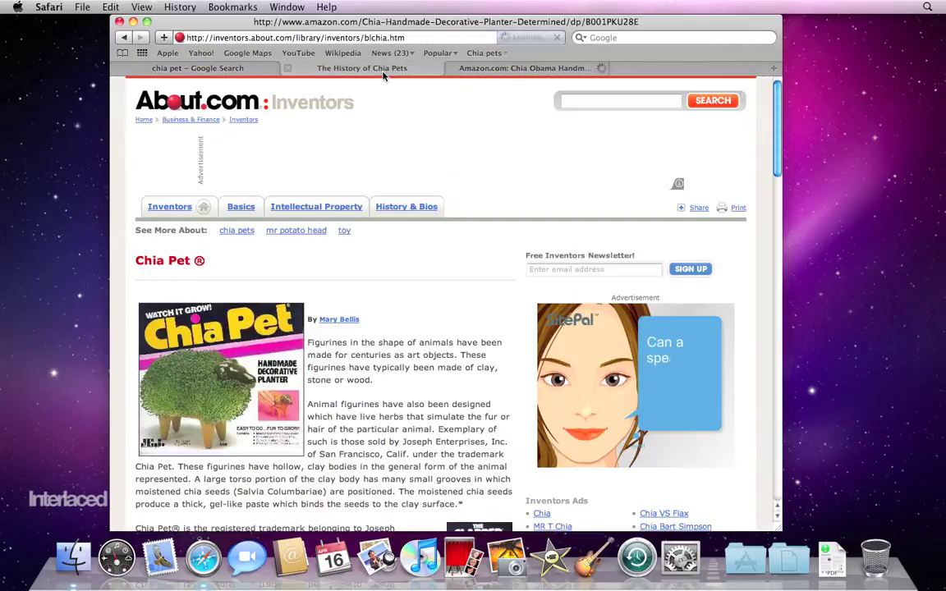
{"action": "left_click", "coordinate": [247, 71]}
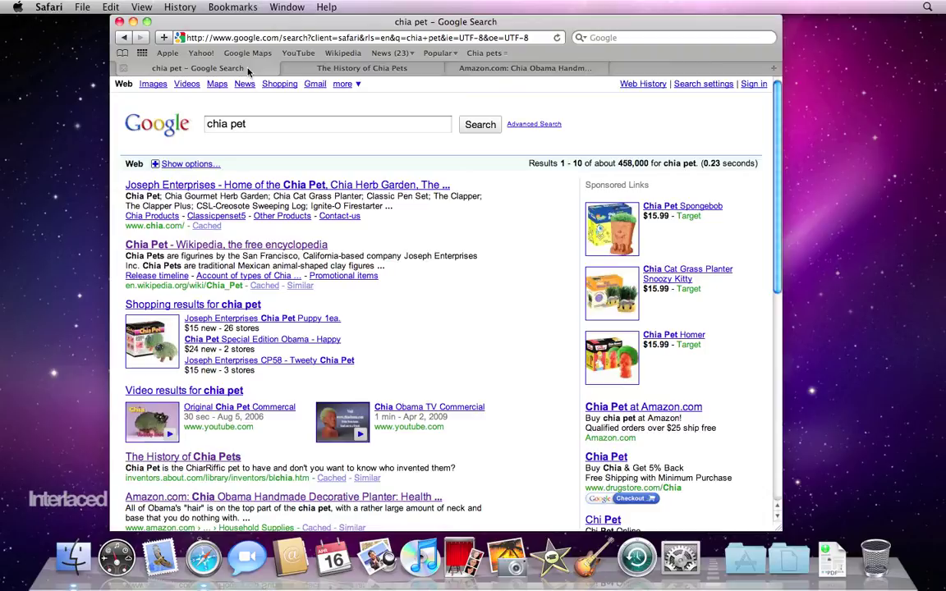
{"action": "left_click", "coordinate": [222, 6]}
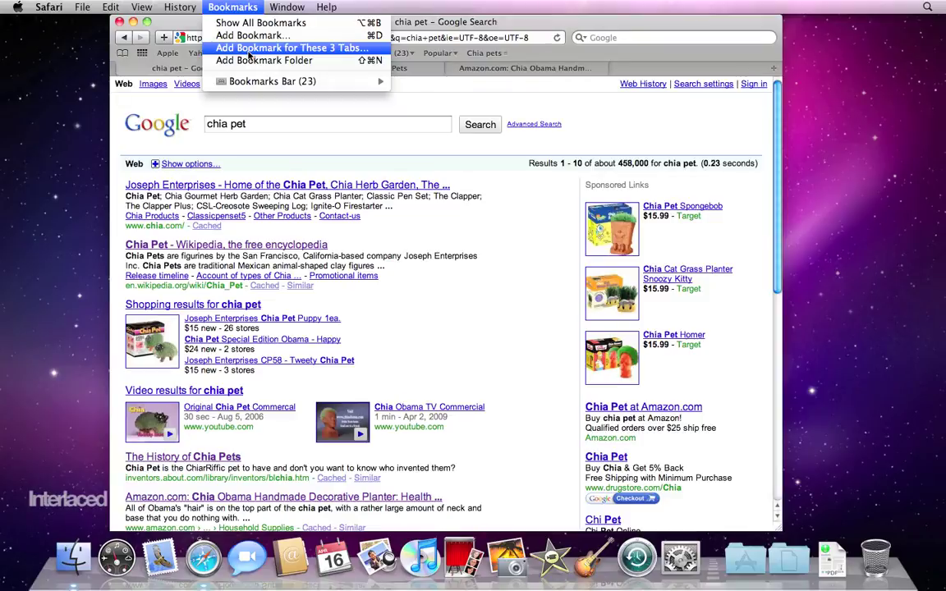
{"action": "left_click", "coordinate": [246, 7]}
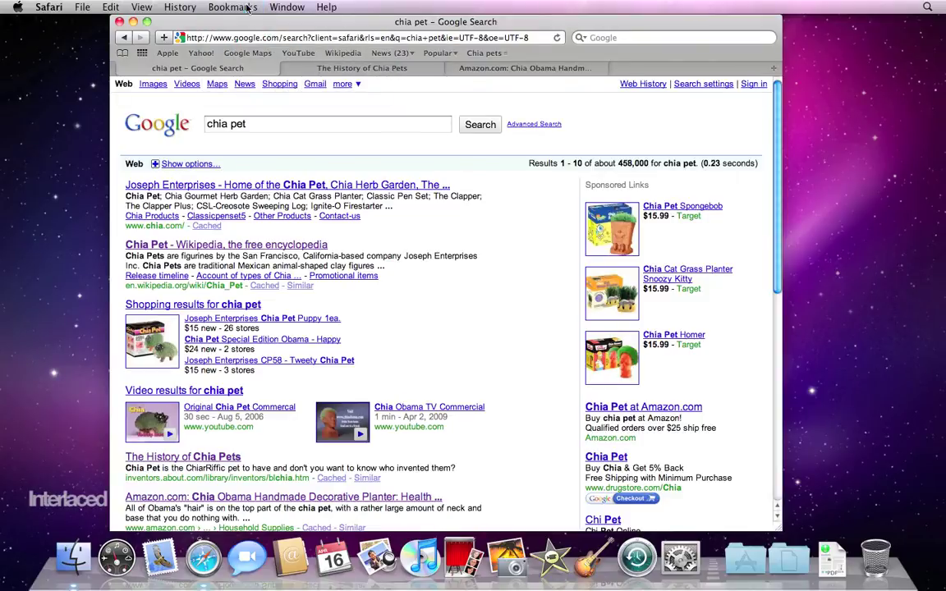
{"action": "left_click", "coordinate": [83, 7]}
{"action": "left_click", "coordinate": [152, 24]}
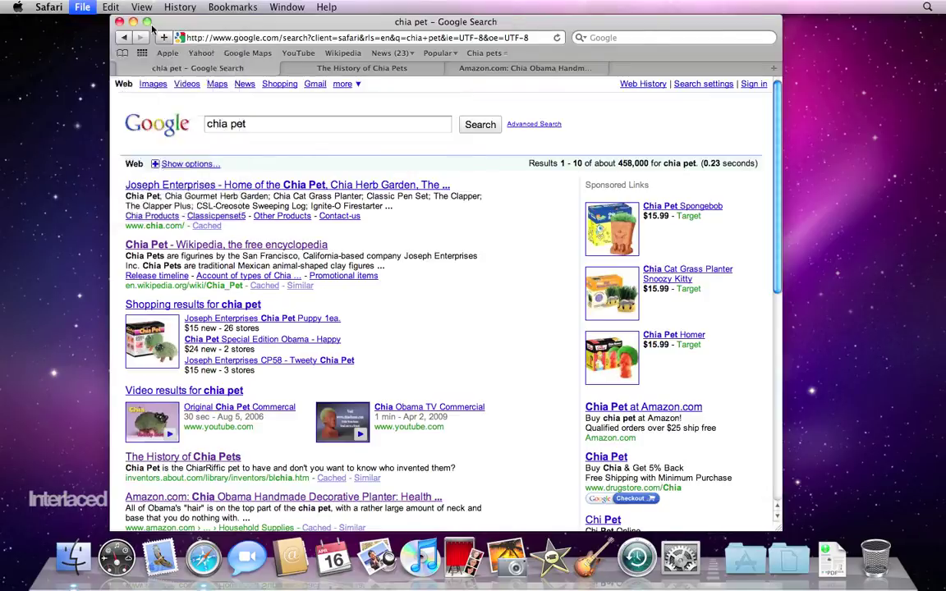
{"action": "left_click_drag", "start_coordinate": [251, 22], "coordinate": [490, 63]}
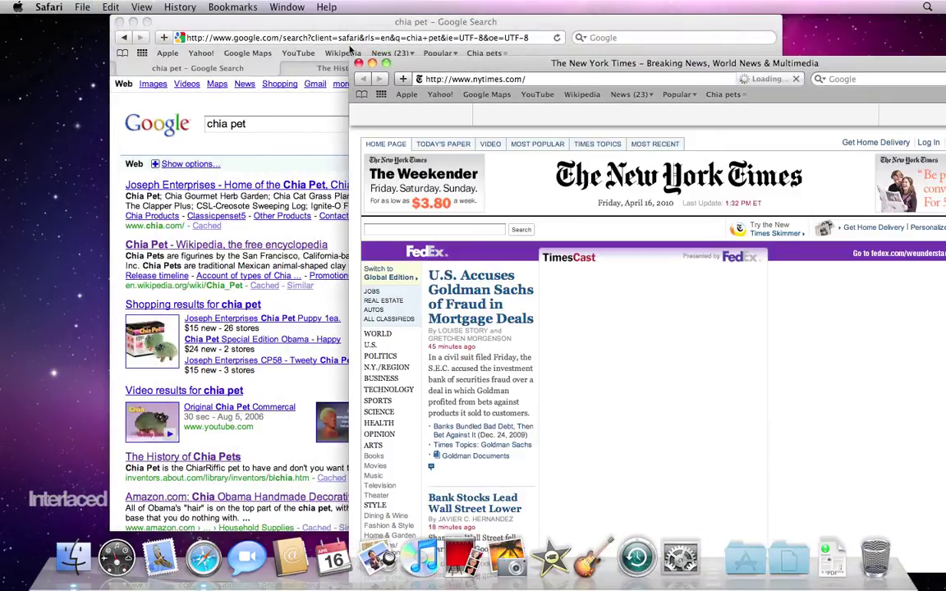
{"action": "left_click", "coordinate": [358, 62]}
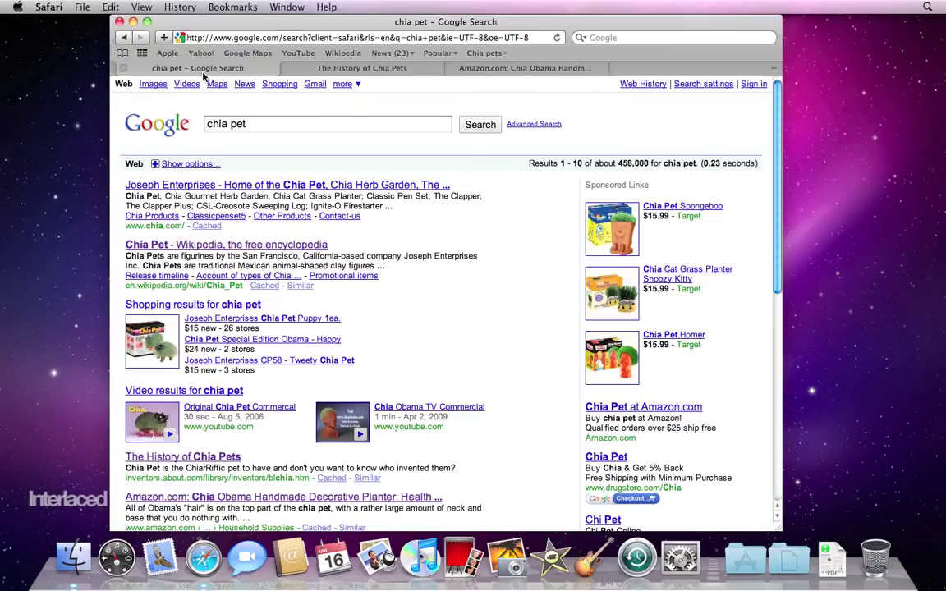
- Open the bookmarks library and show the Bookmarks Bar collection listing the Chia pets folder
{"action": "left_click", "coordinate": [123, 53]}
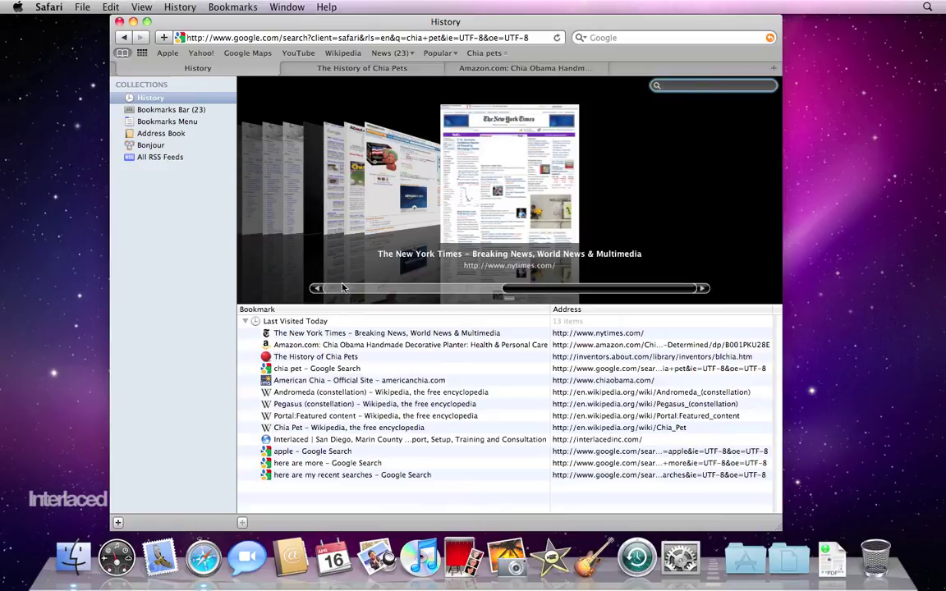
{"action": "left_click", "coordinate": [153, 110]}
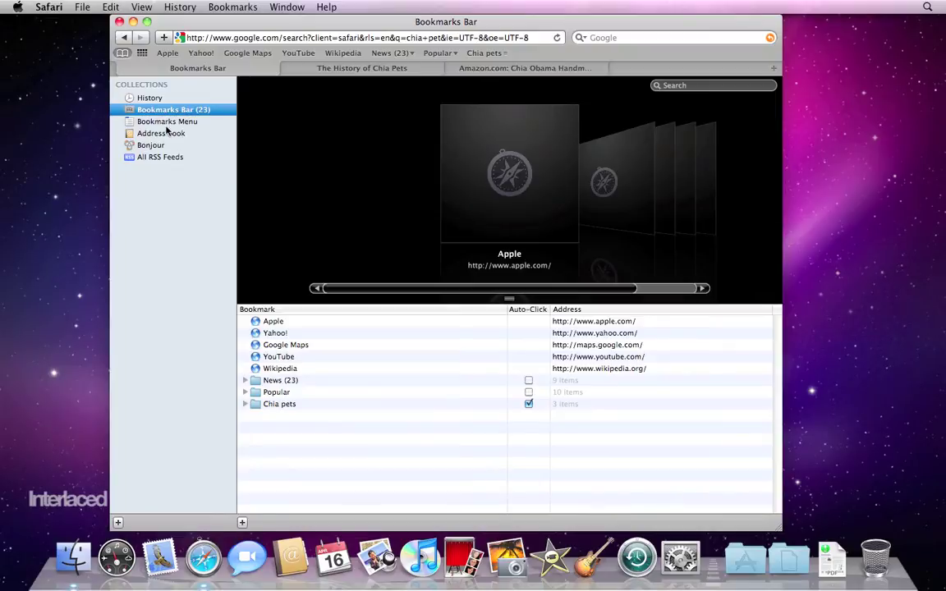
{"action": "left_click", "coordinate": [174, 123]}
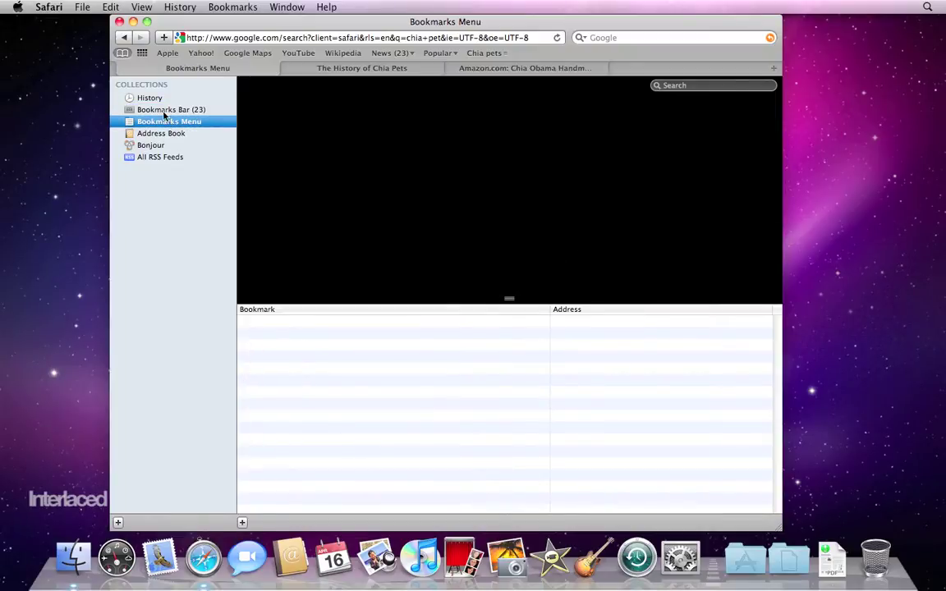
{"action": "left_click", "coordinate": [163, 111]}
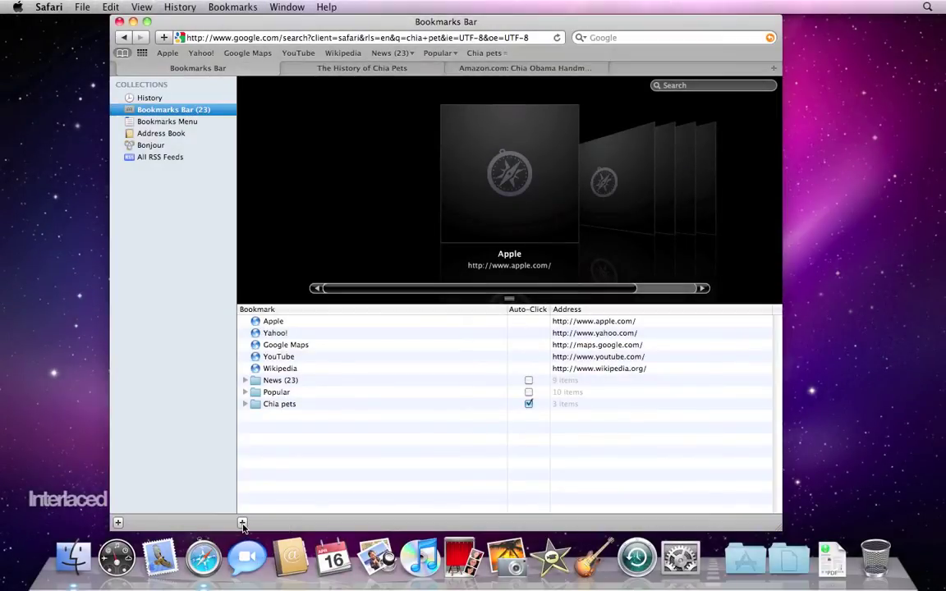
- Create a 'Rock gardens' folder on the bookmarks bar and close the bookmarks library
{"action": "left_click", "coordinate": [242, 523]}
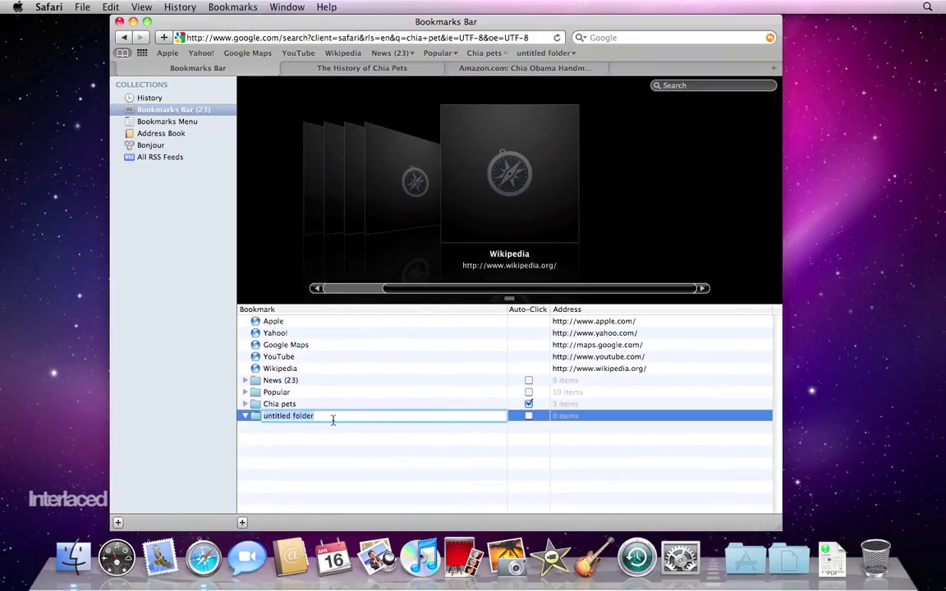
{"action": "type", "text": "Rock gardens"}
{"action": "key", "text": "Return"}
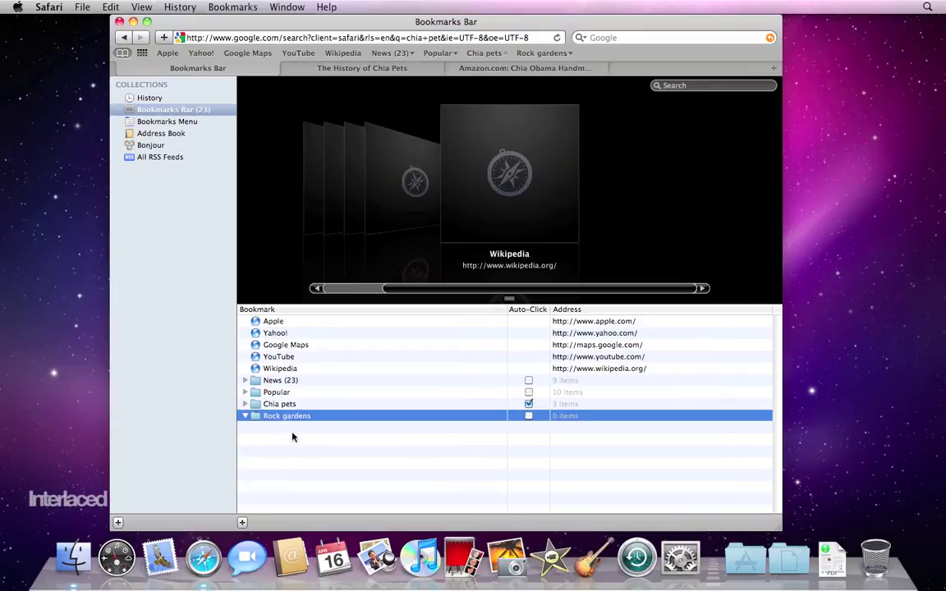
{"action": "left_click", "coordinate": [122, 55]}
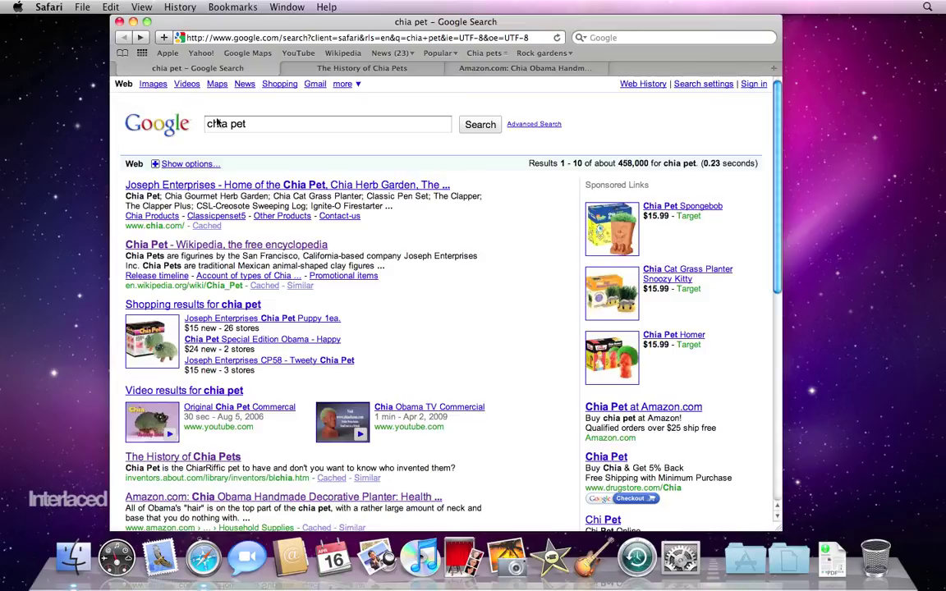
- Replace the chia pet search with 'rock garden' and open the How to Build Rock Gardens result
{"action": "triple_click", "coordinate": [239, 124]}
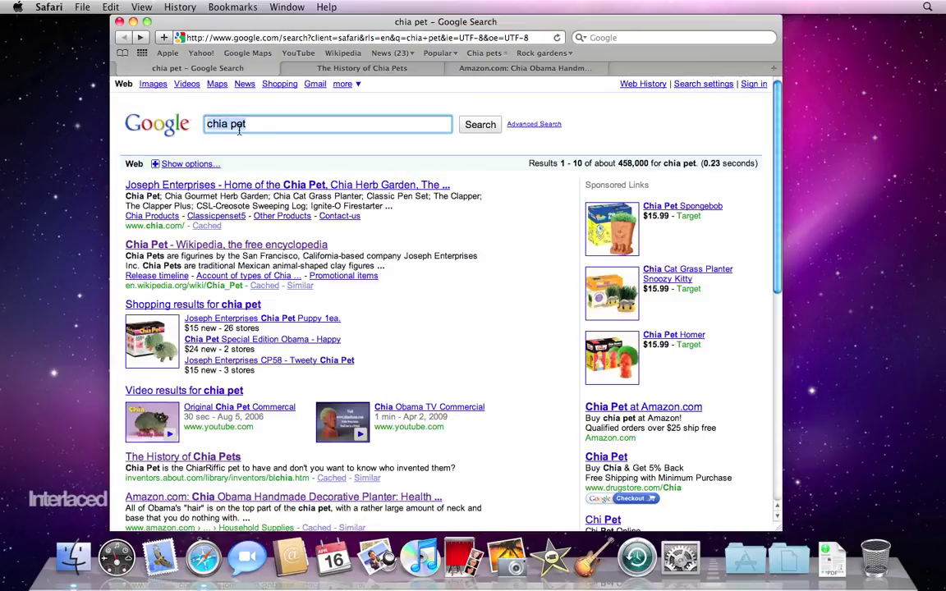
{"action": "type", "text": "rock garden"}
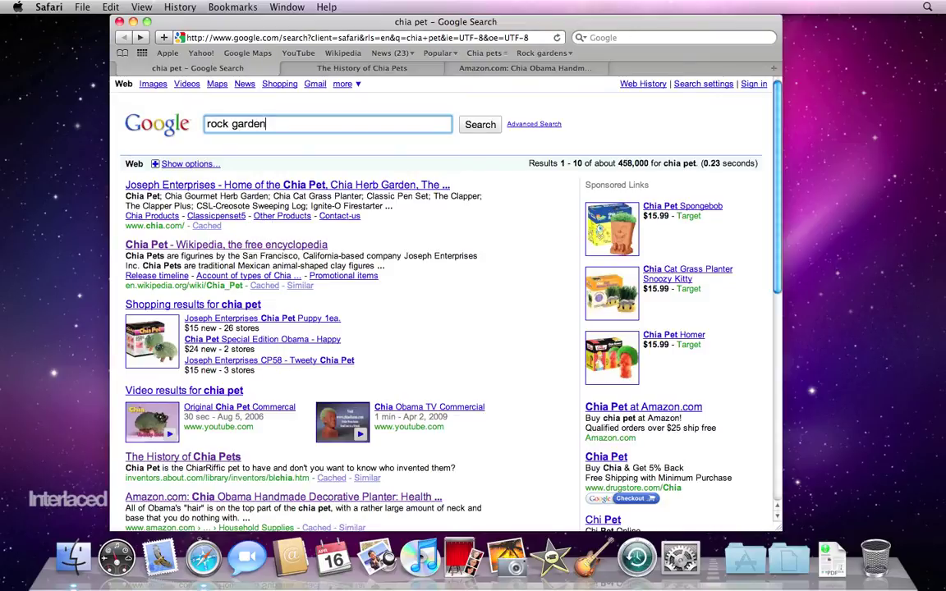
{"action": "key", "text": "Return"}
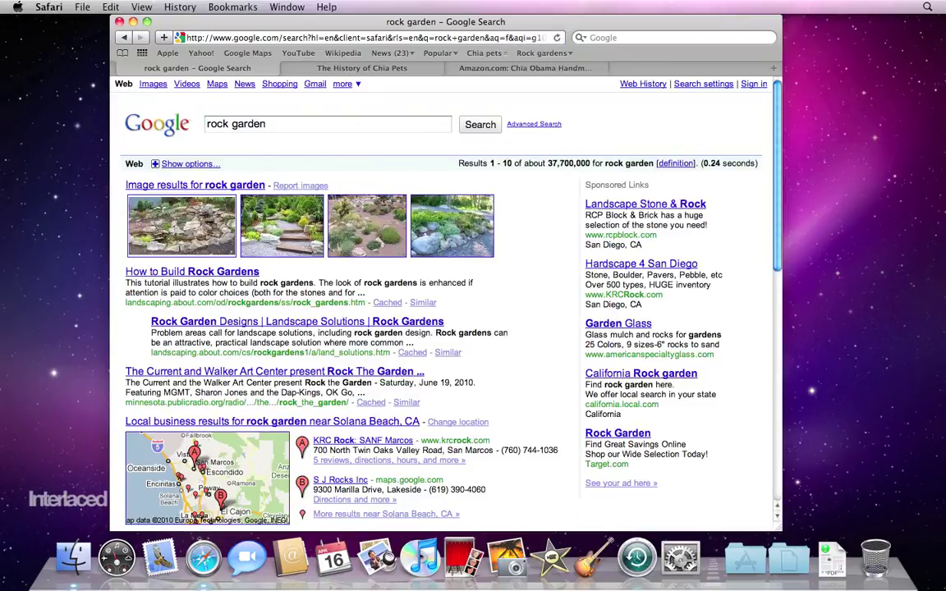
{"action": "left_click", "coordinate": [169, 275]}
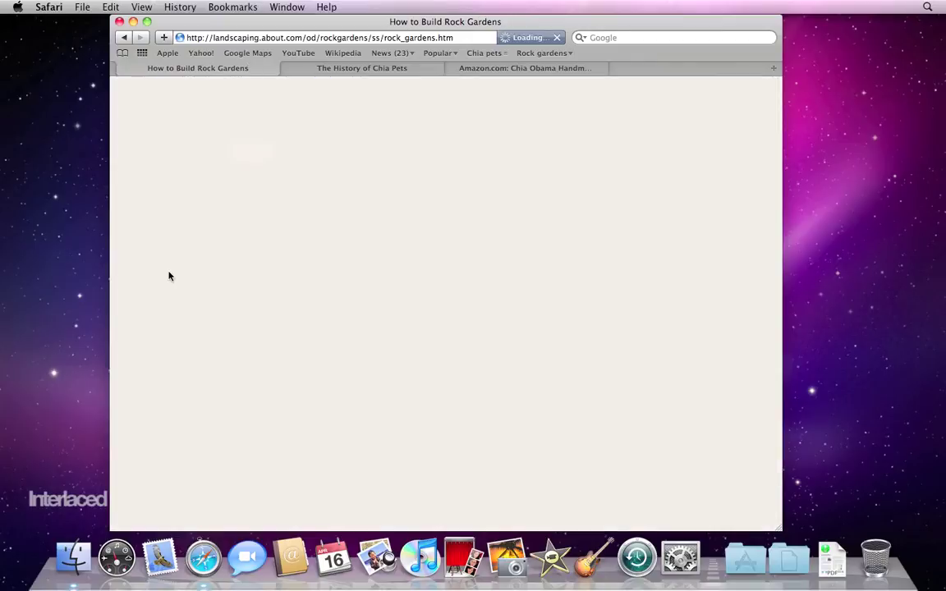
{"action": "scroll", "coordinate": [377, 326], "scroll_direction": "down", "scroll_amount": 15}
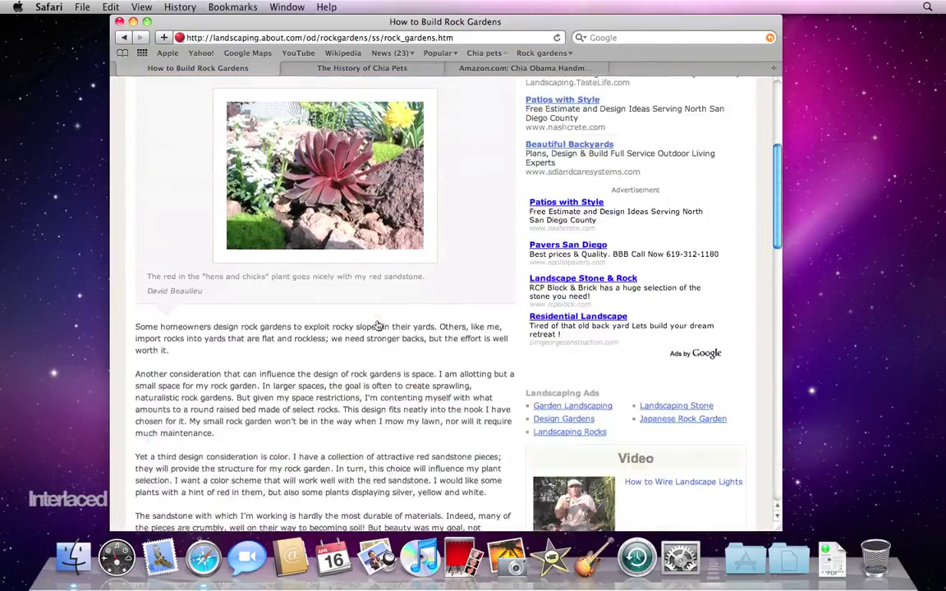
- Bookmark the article into the Rock gardens folder, then go back to the search results
{"action": "left_click", "coordinate": [163, 39]}
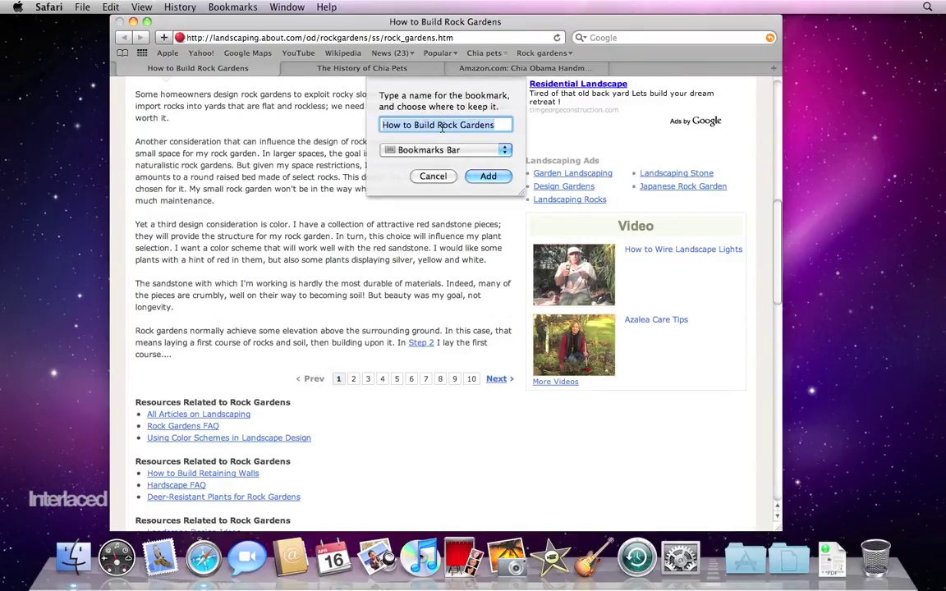
{"action": "left_click", "coordinate": [448, 151]}
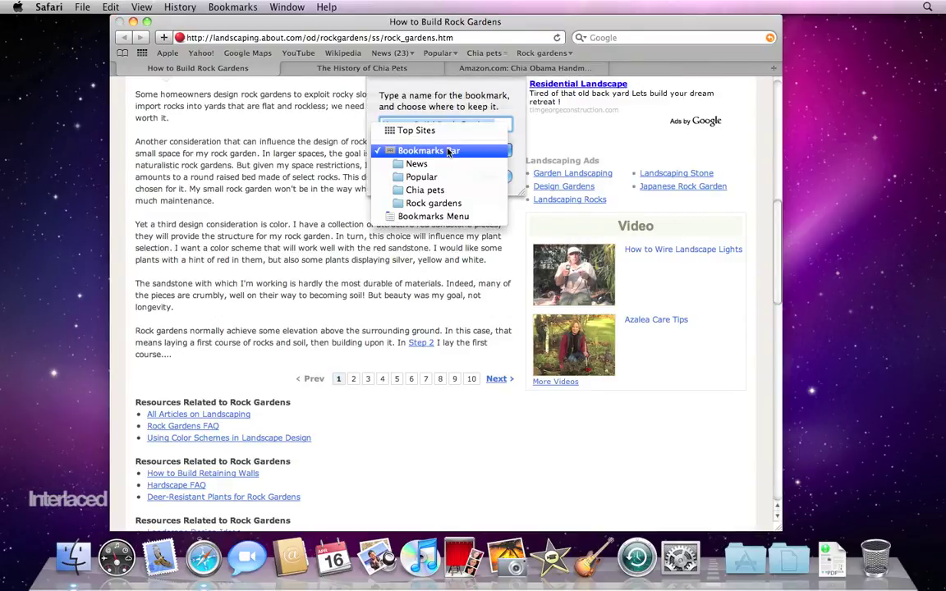
{"action": "left_click", "coordinate": [473, 205]}
{"action": "left_click", "coordinate": [485, 177]}
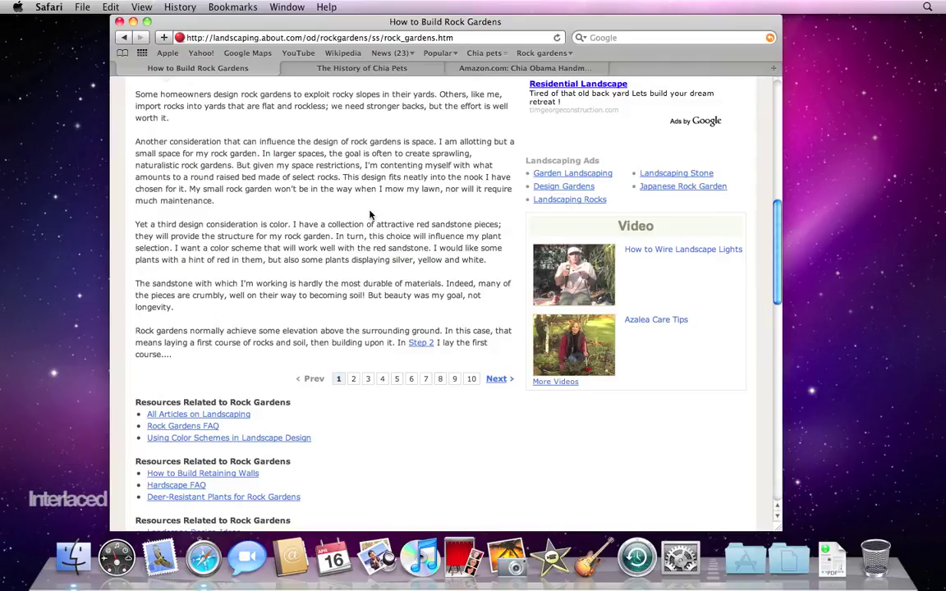
{"action": "key", "text": "super+bracketleft"}
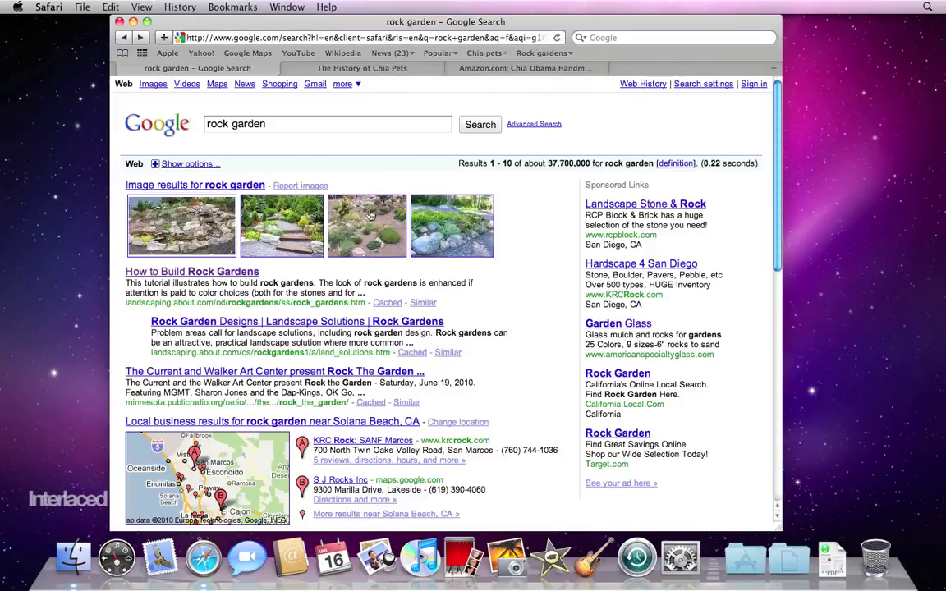
- Scroll down the rock garden results and open the NASA – Rock Garden page
{"action": "scroll", "coordinate": [374, 291], "scroll_direction": "down", "scroll_amount": 6}
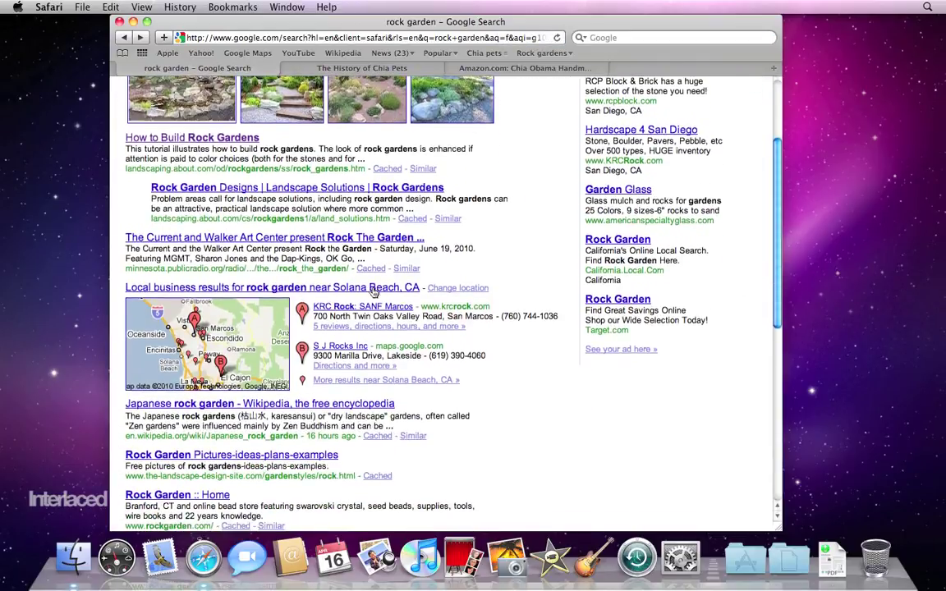
{"action": "scroll", "coordinate": [373, 292], "scroll_direction": "down", "scroll_amount": 3}
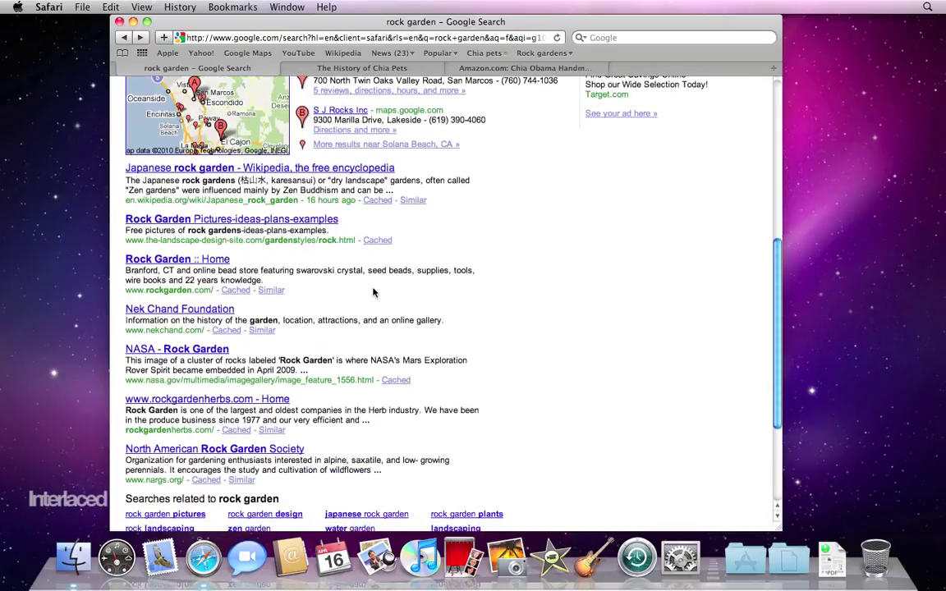
{"action": "scroll", "coordinate": [374, 291], "scroll_direction": "down", "scroll_amount": 1}
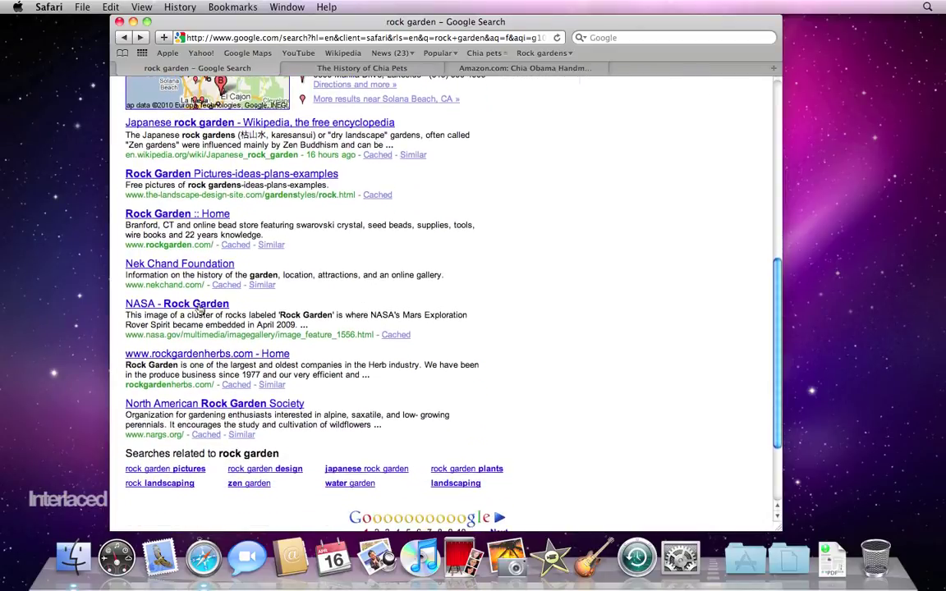
{"action": "left_click", "coordinate": [199, 306]}
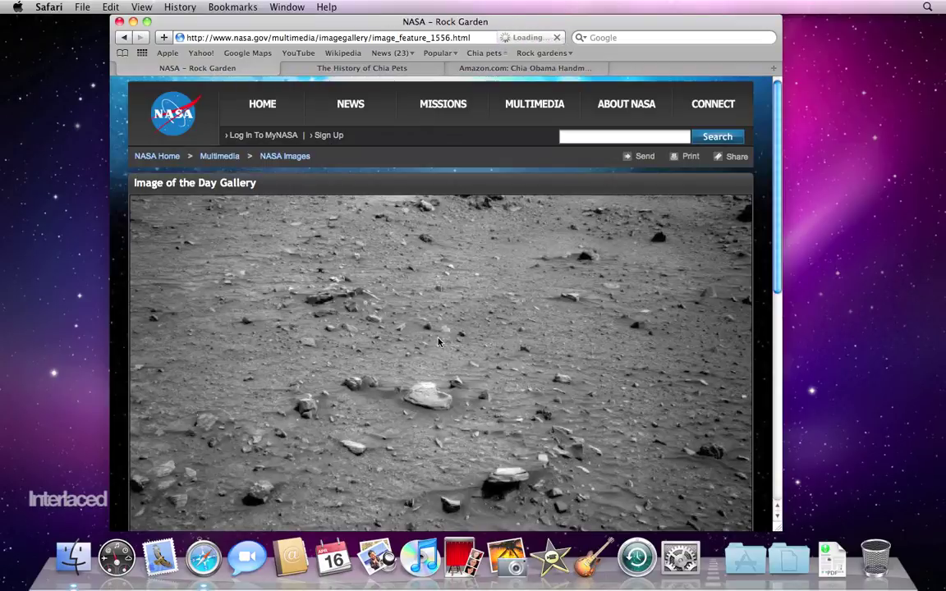
- Add the NASA – Rock Garden page as a bookmark in the Rock gardens folder
{"action": "scroll", "coordinate": [440, 343], "scroll_direction": "down", "scroll_amount": 5}
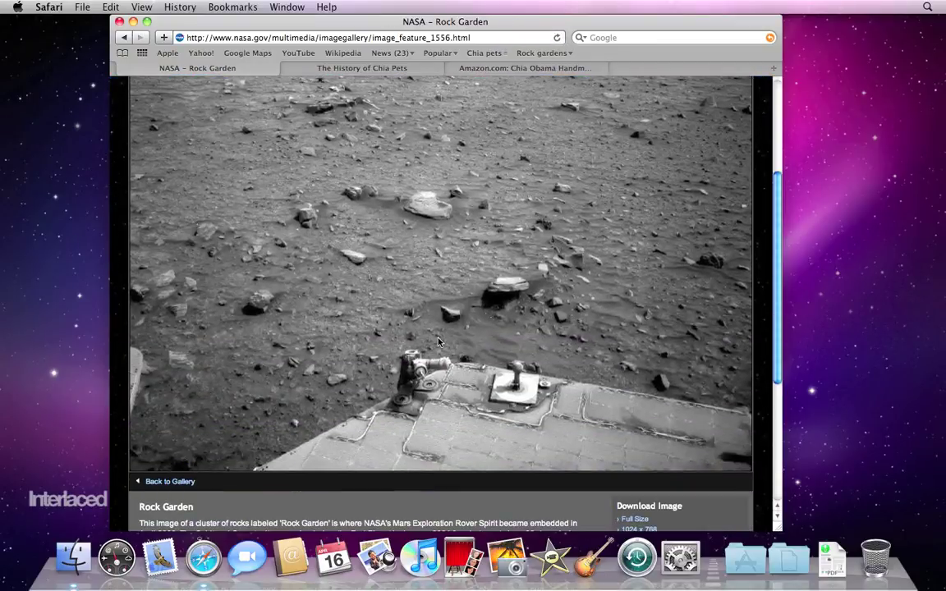
{"action": "scroll", "coordinate": [439, 343], "scroll_direction": "up", "scroll_amount": 2}
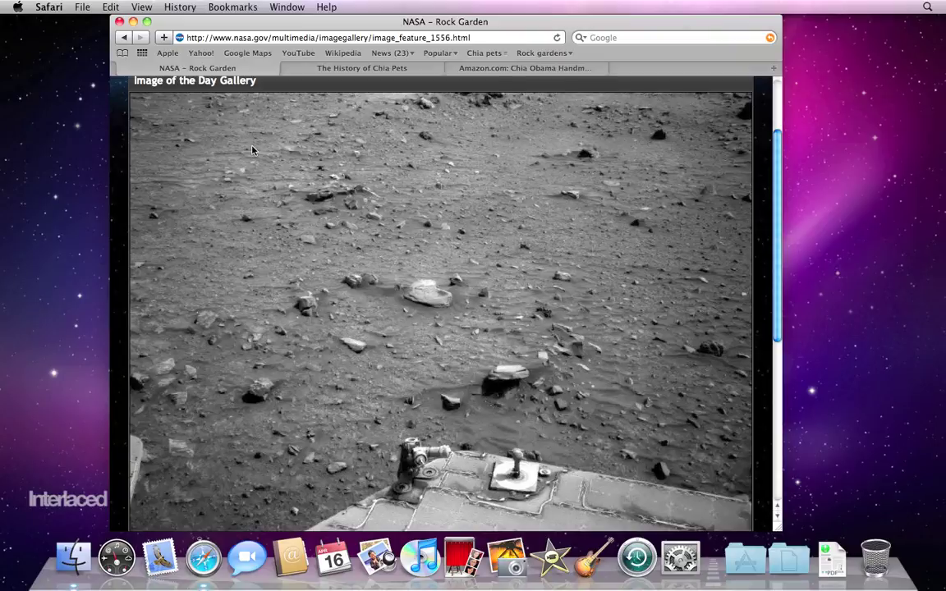
{"action": "left_click", "coordinate": [162, 37]}
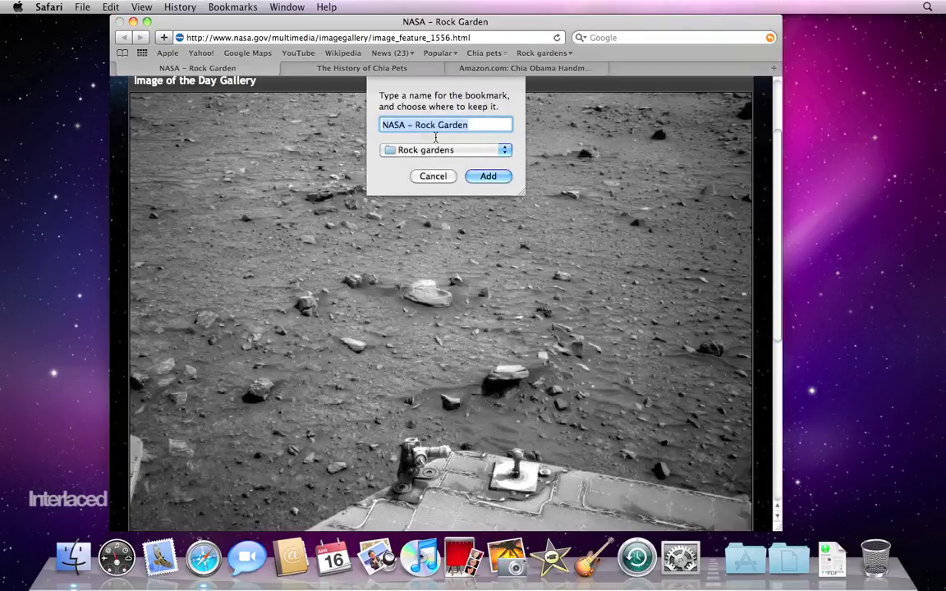
{"action": "left_click", "coordinate": [486, 178]}
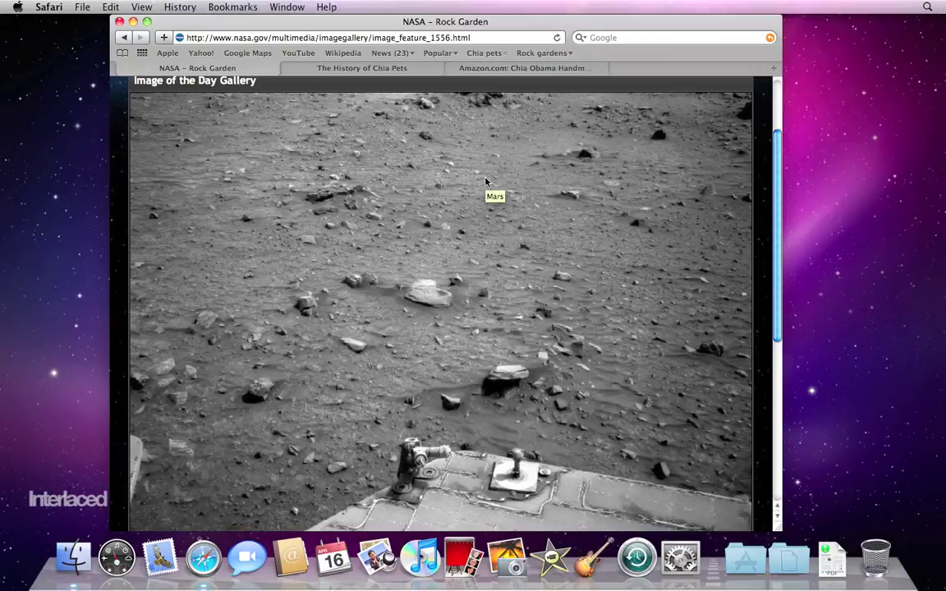
- Preview the Rock gardens folder on the bookmarks bar to check its two bookmarks
{"action": "left_click", "coordinate": [544, 54]}
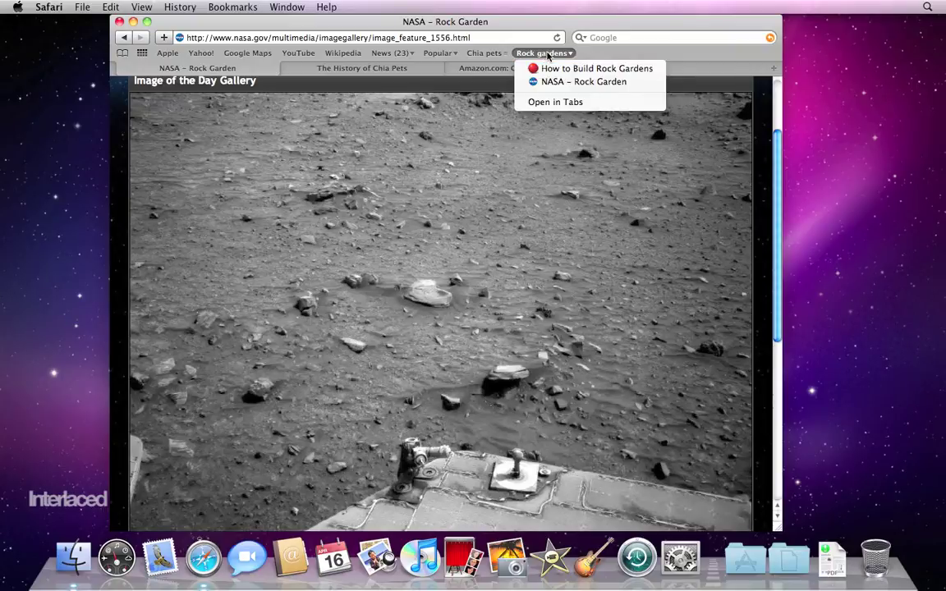
{"action": "left_click", "coordinate": [555, 54]}
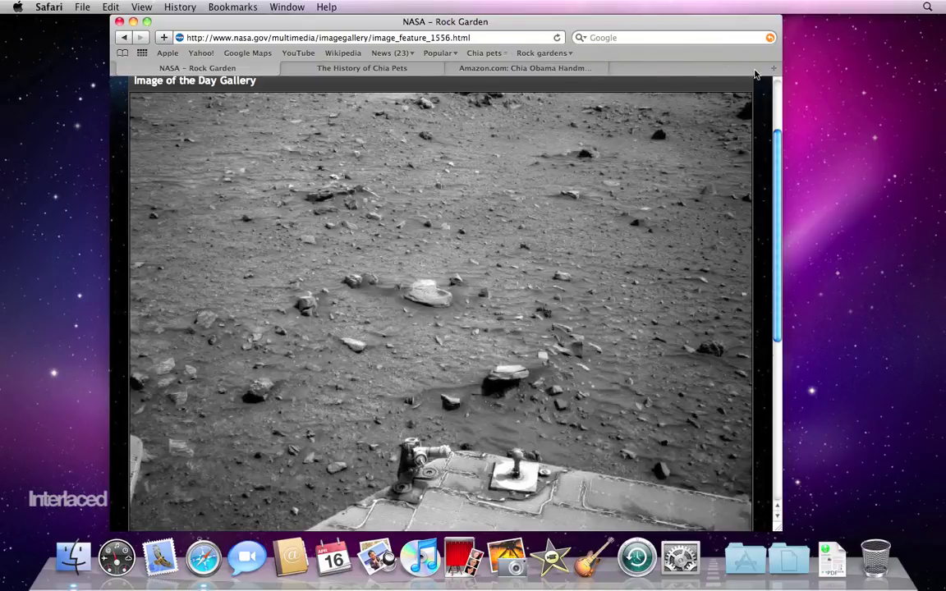
{"action": "left_click", "coordinate": [559, 59]}
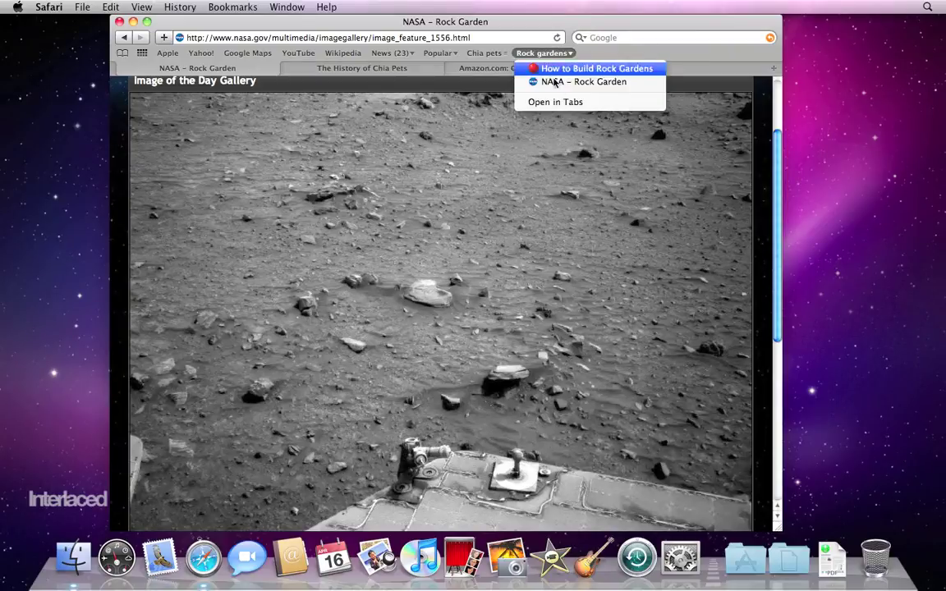
{"action": "left_click", "coordinate": [495, 56]}
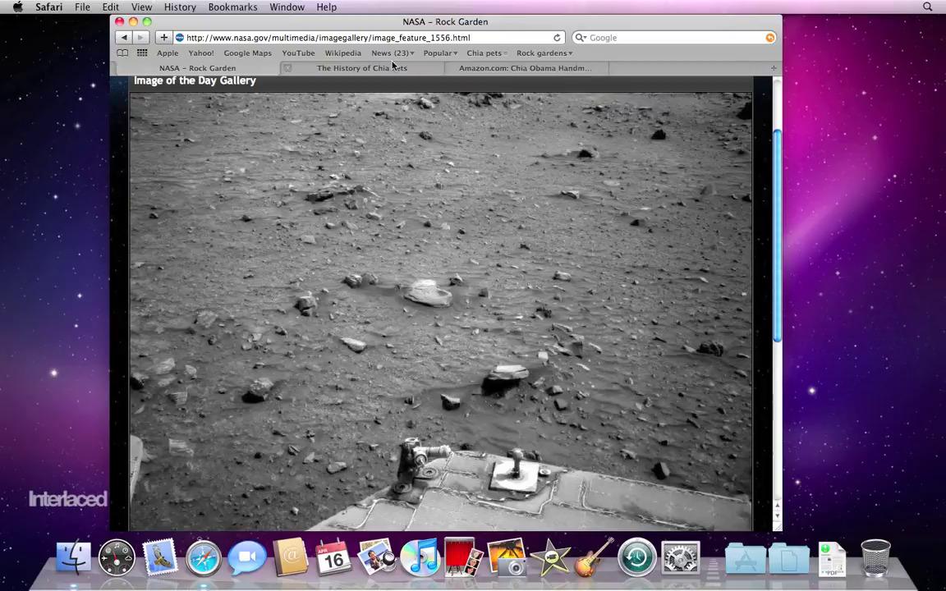
- Glance at the Popular and News (23) folders, then bring up the full bookmarks library
{"action": "left_click", "coordinate": [451, 54]}
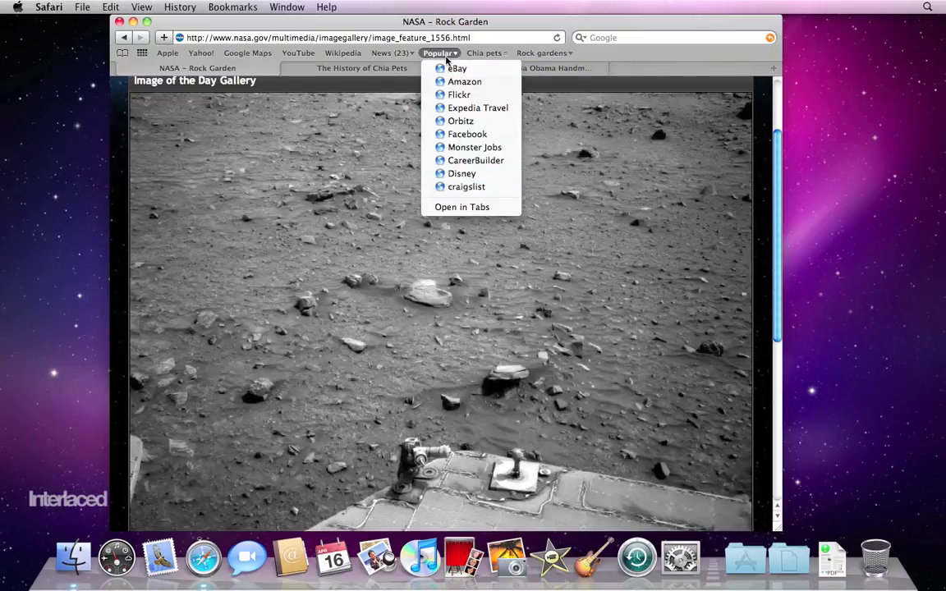
{"action": "left_click", "coordinate": [408, 54]}
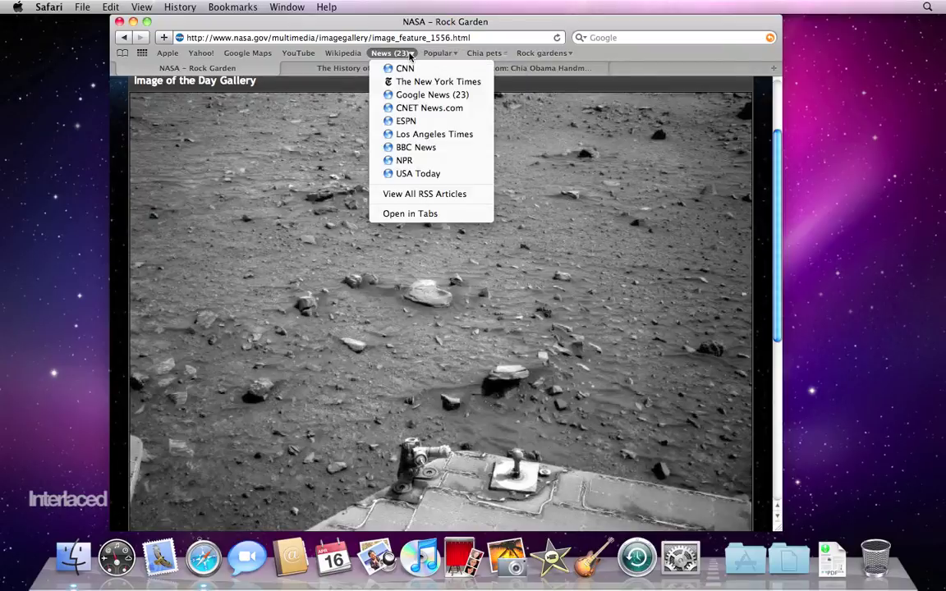
{"action": "left_click", "coordinate": [408, 54]}
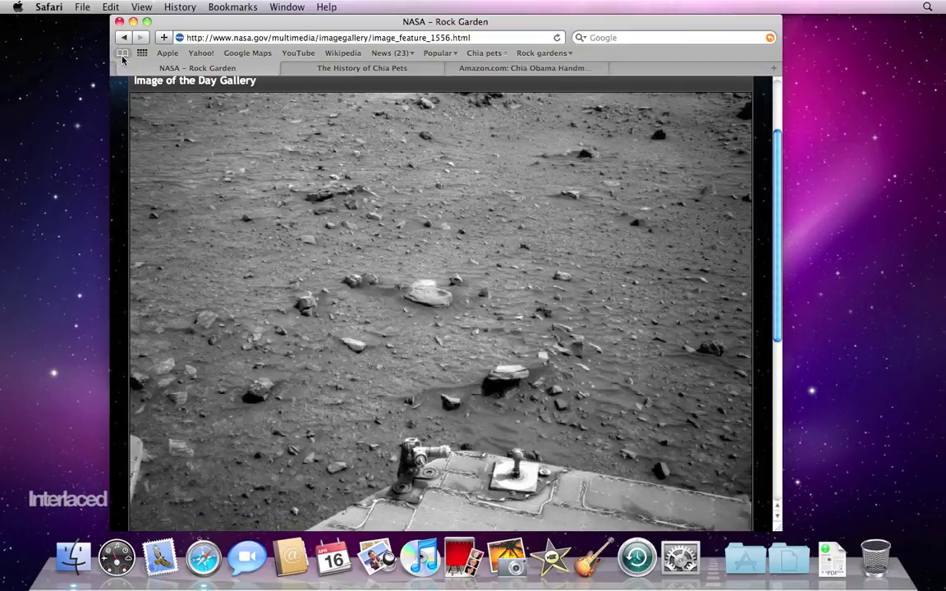
{"action": "left_click", "coordinate": [121, 55]}
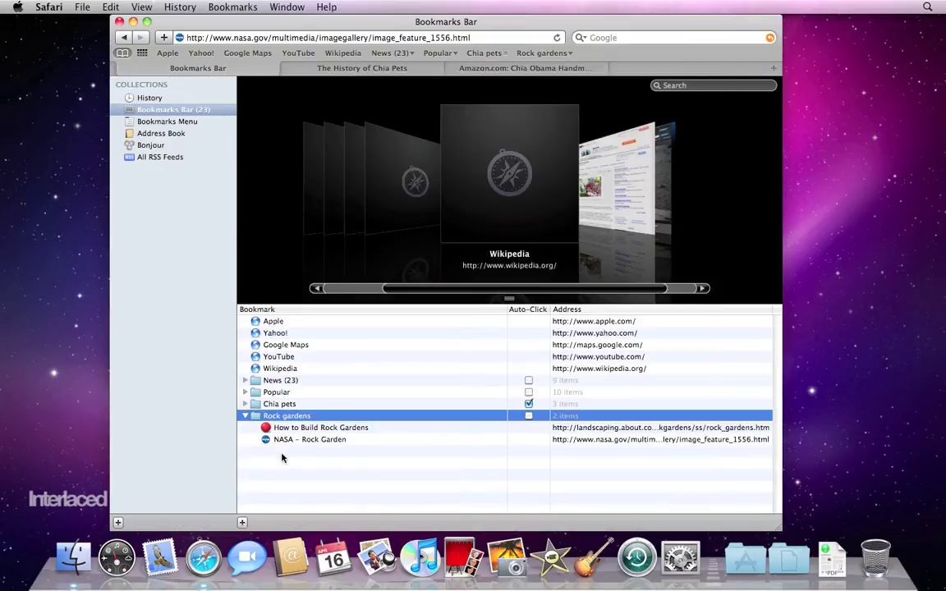